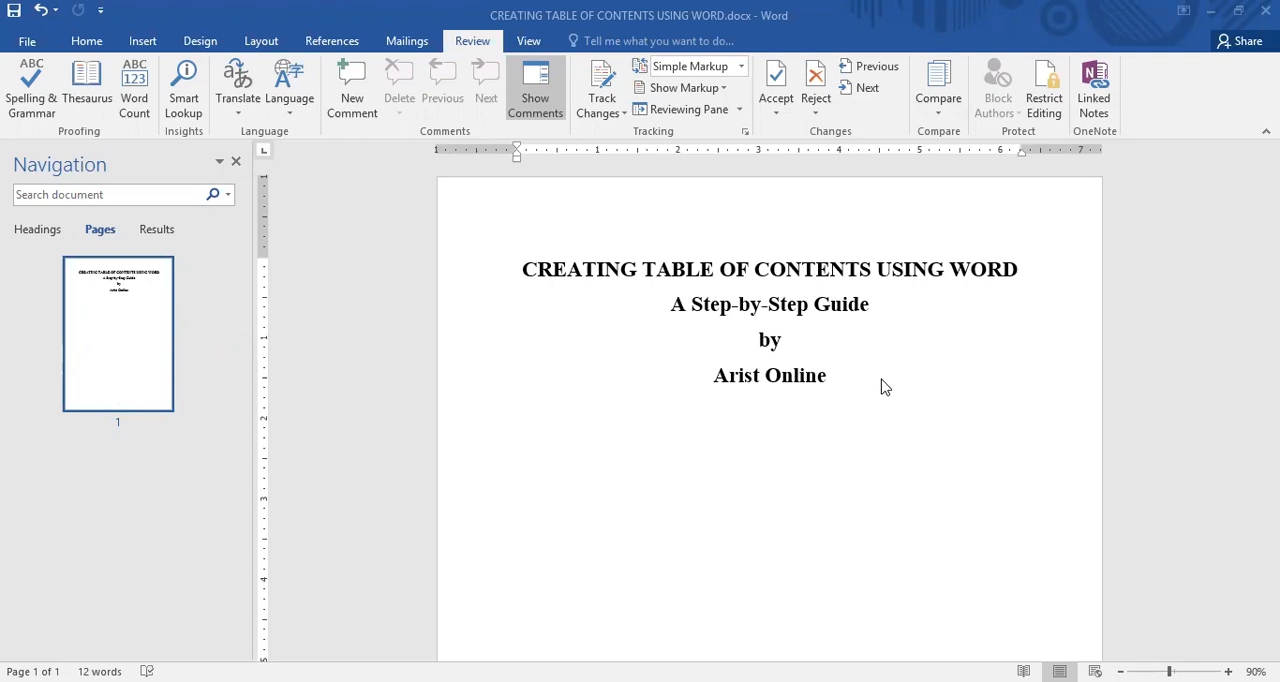
Add blank lines below the author line on the title page and insert a page break after them
left_click(858, 387)
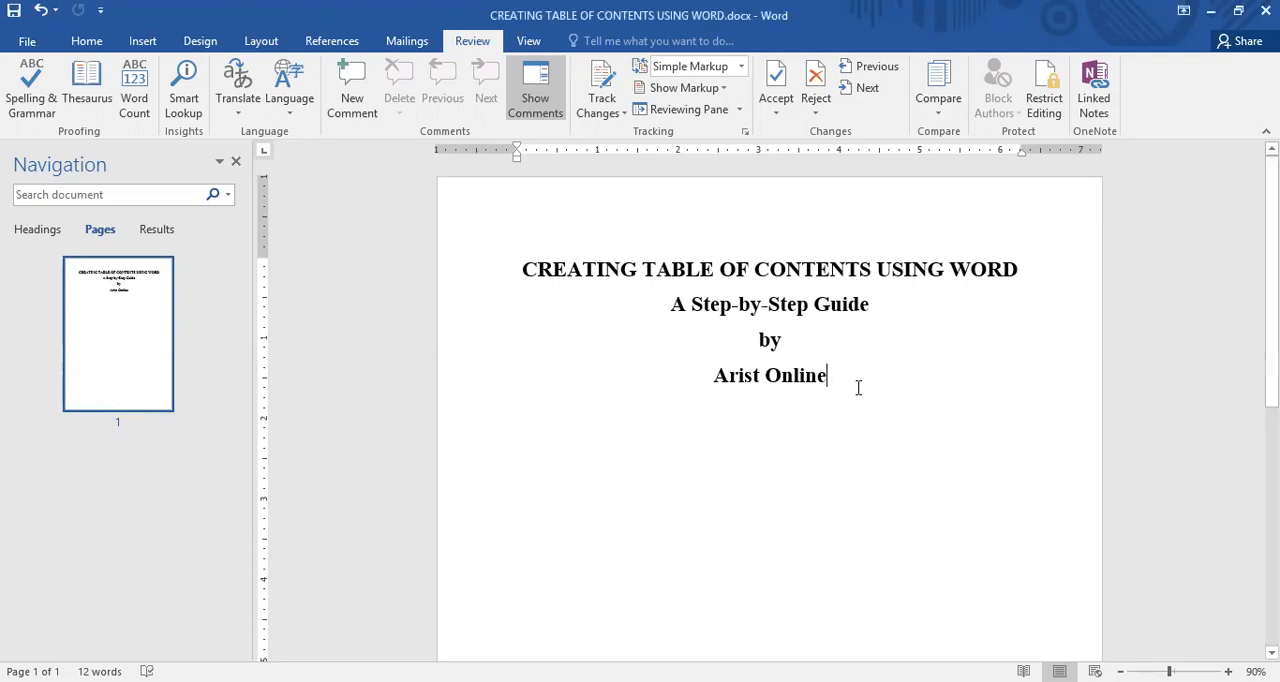
key("Return")
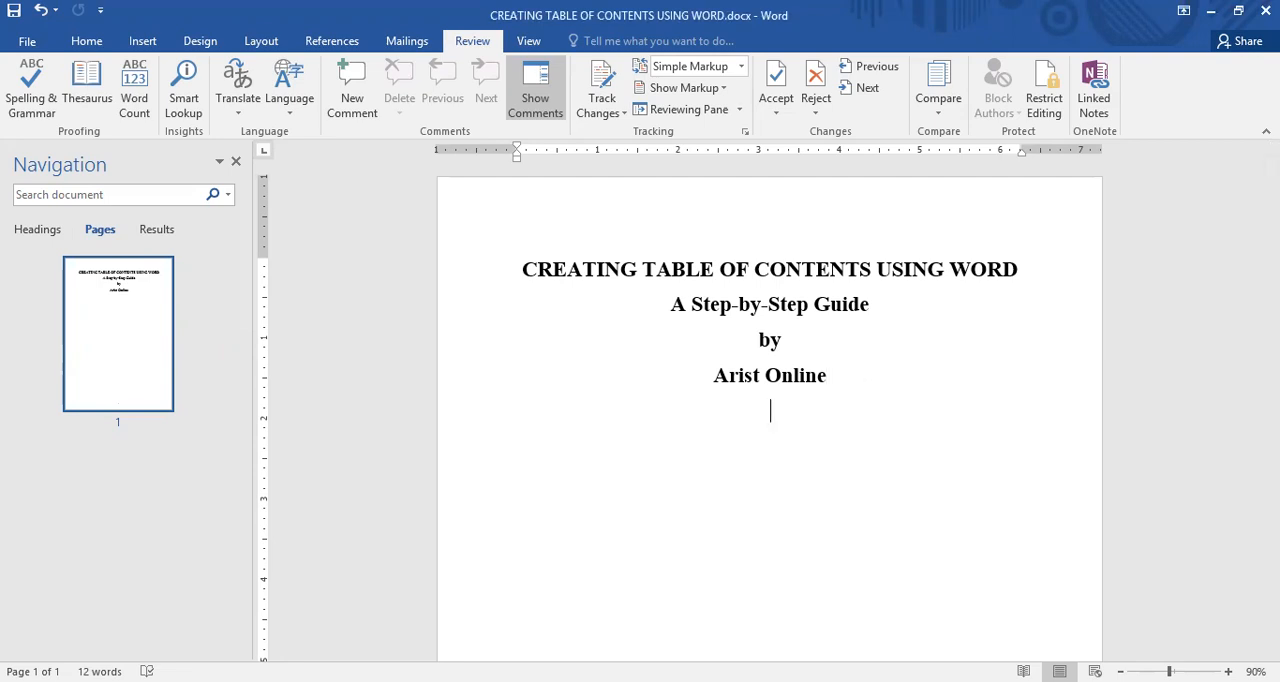
key("Return")
key("Return")
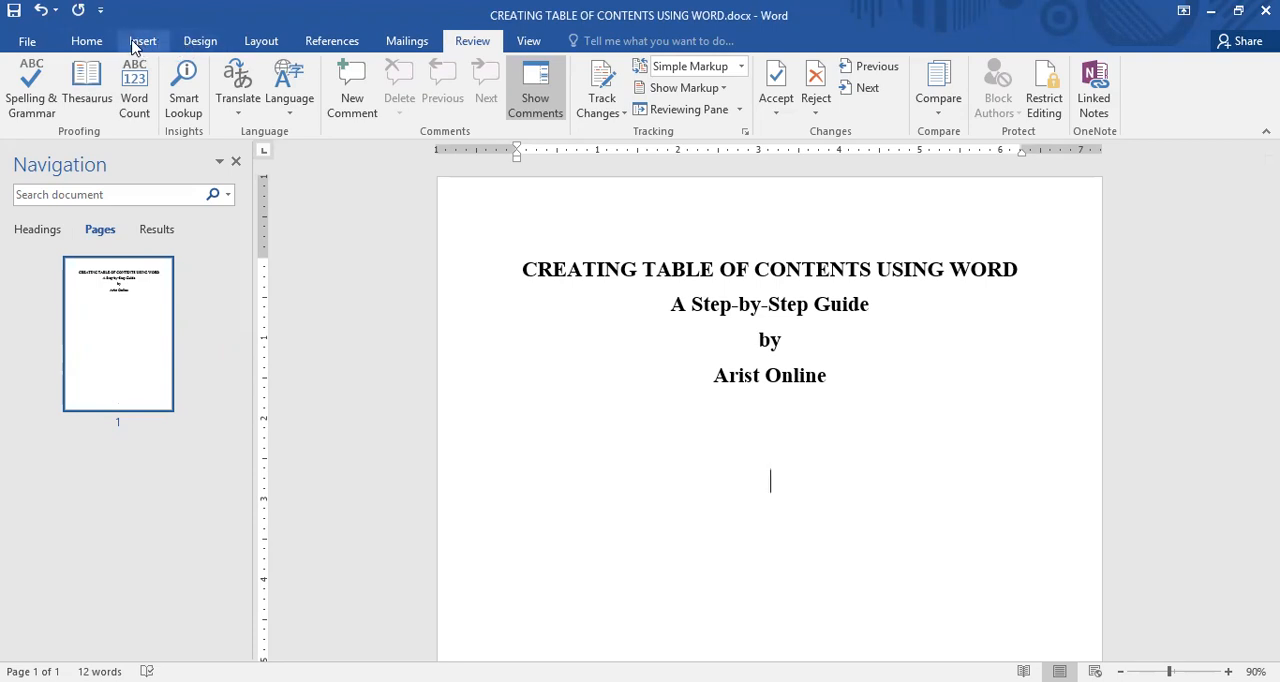
left_click(142, 41)
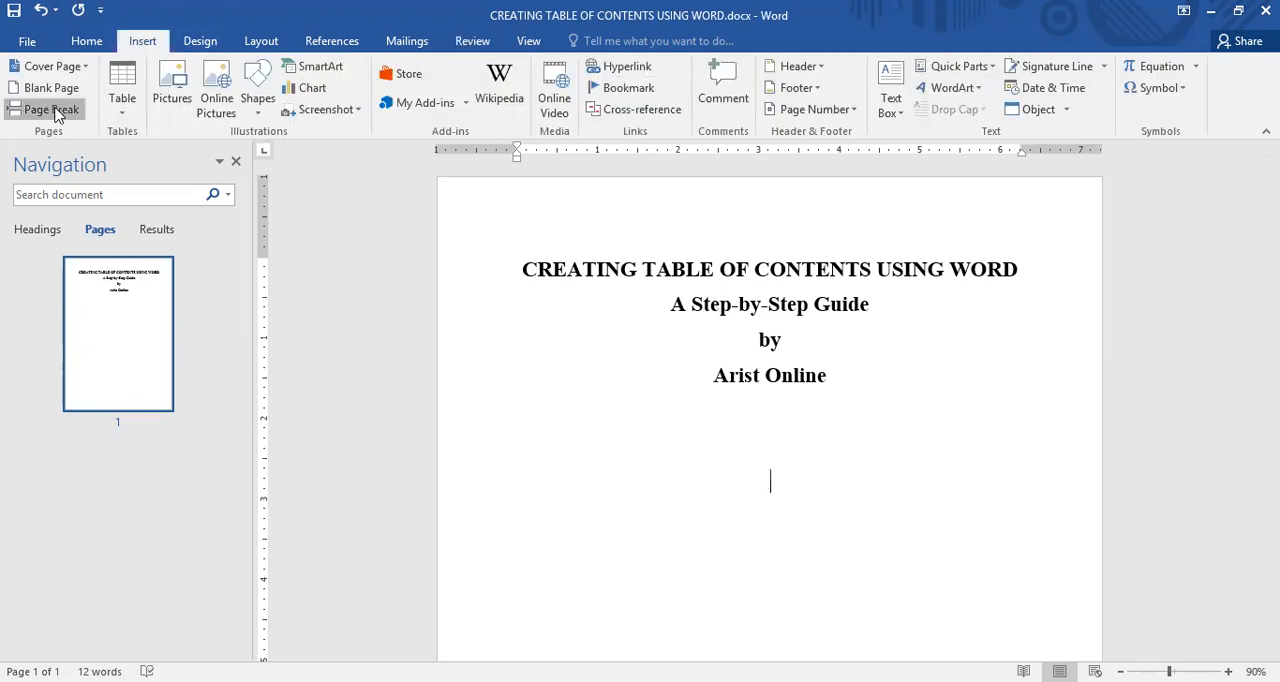
left_click(56, 110)
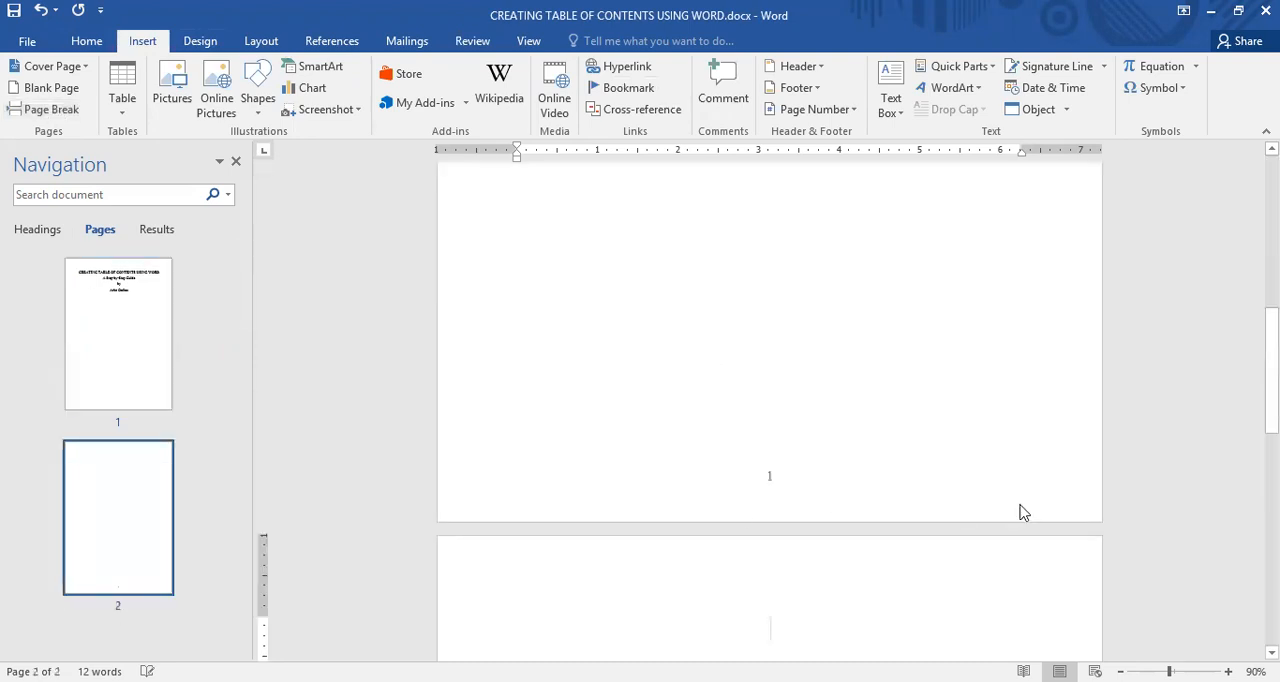
Enter the heading "Table of Content" at the start of the second page
type("T")
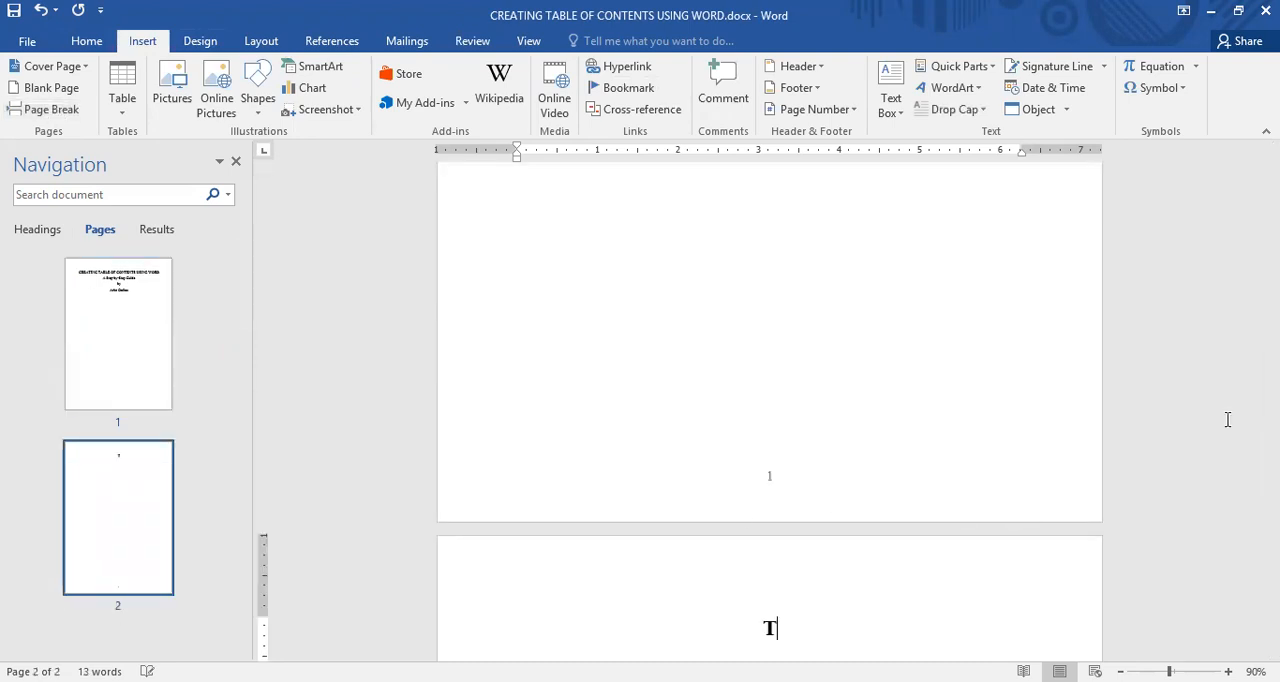
type("able of ")
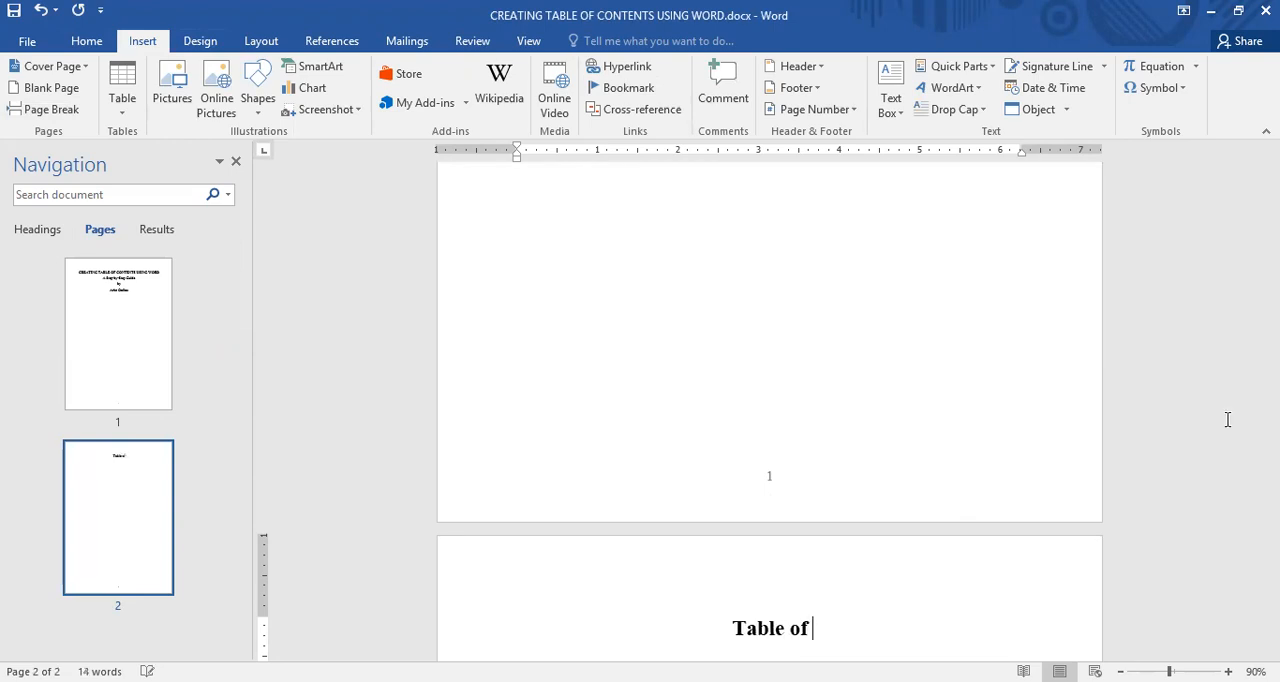
type("Conte")
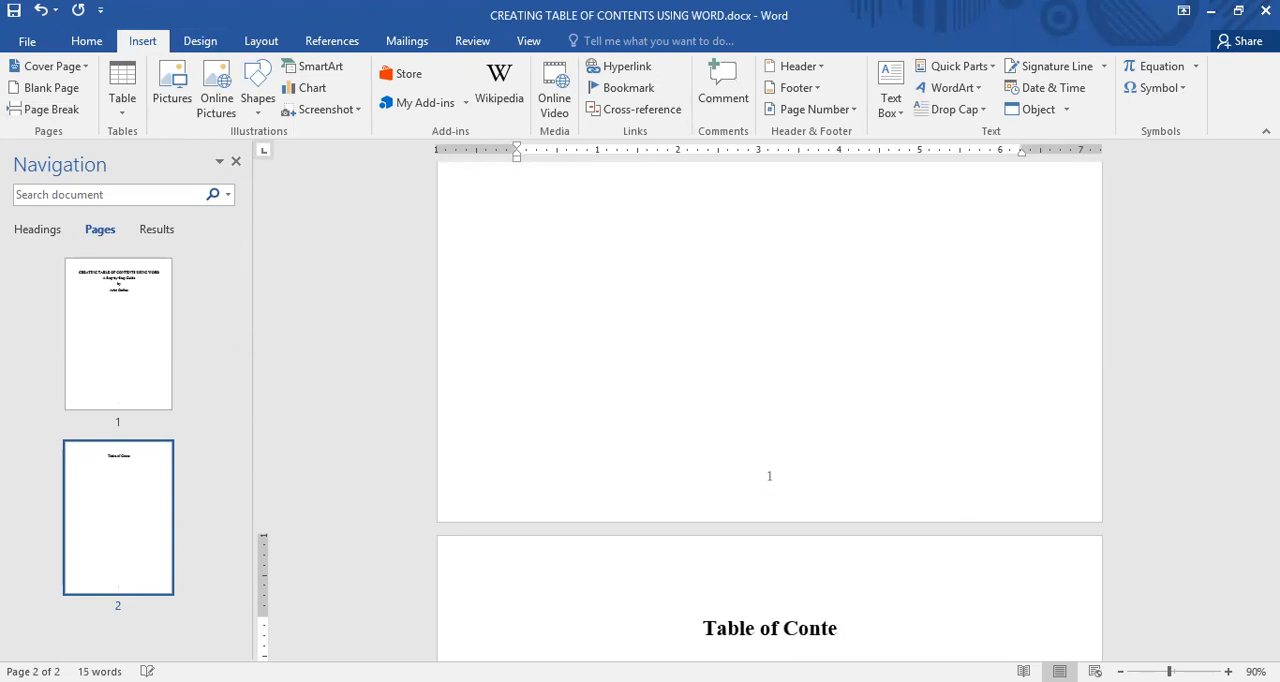
type("nt")
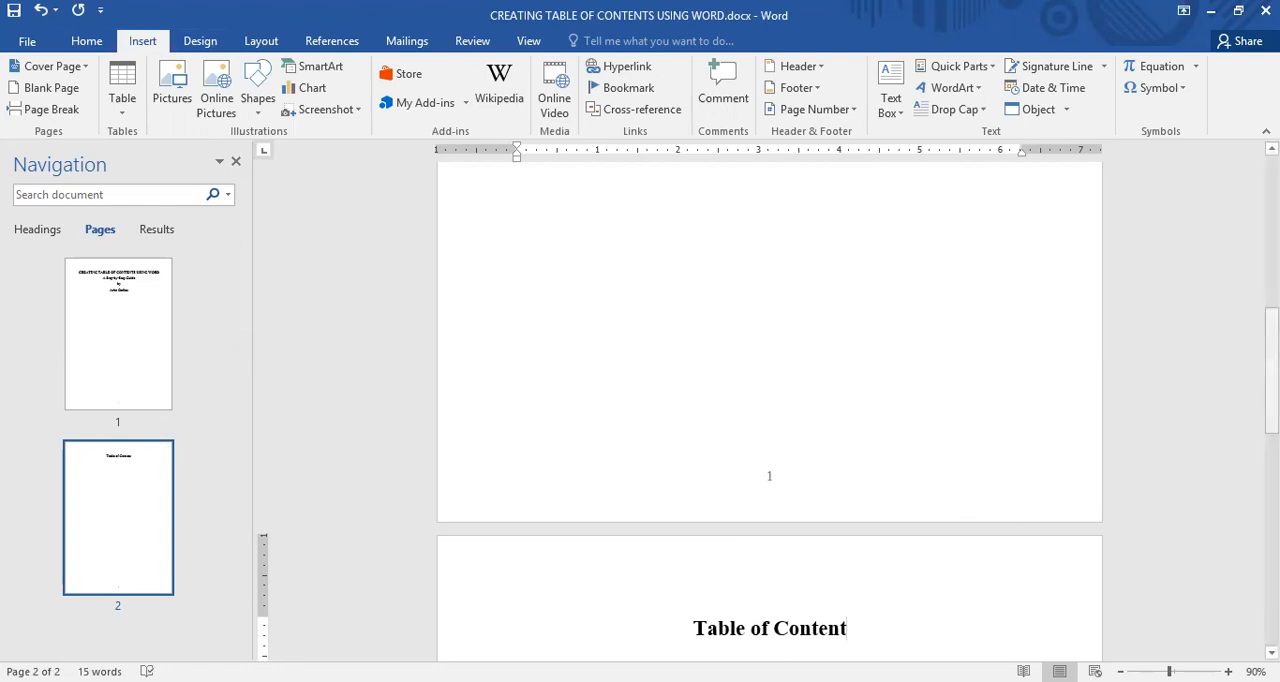
Add blank lines and a page break below the "Table of Content" heading, and title the third page "Chapter 1"
scroll(769, 400, "down", 5)
left_click_drag(1271, 451, 1271, 458)
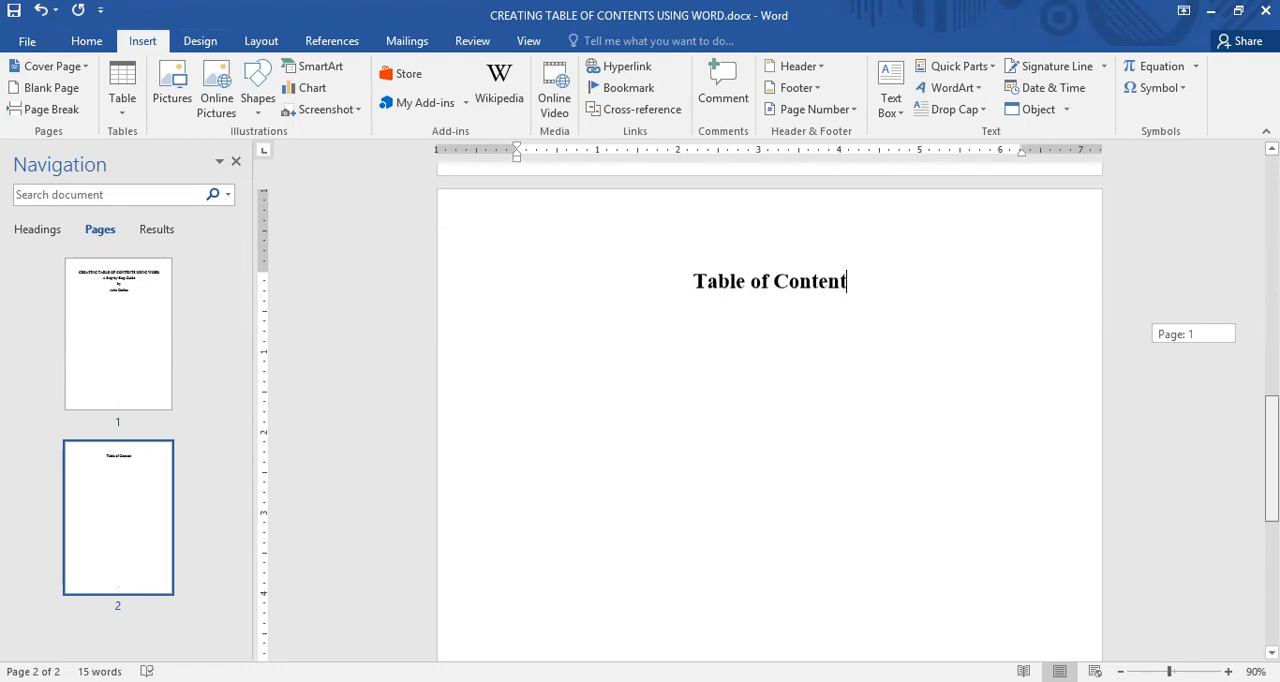
key("Return")
key("Return")
key("Return")
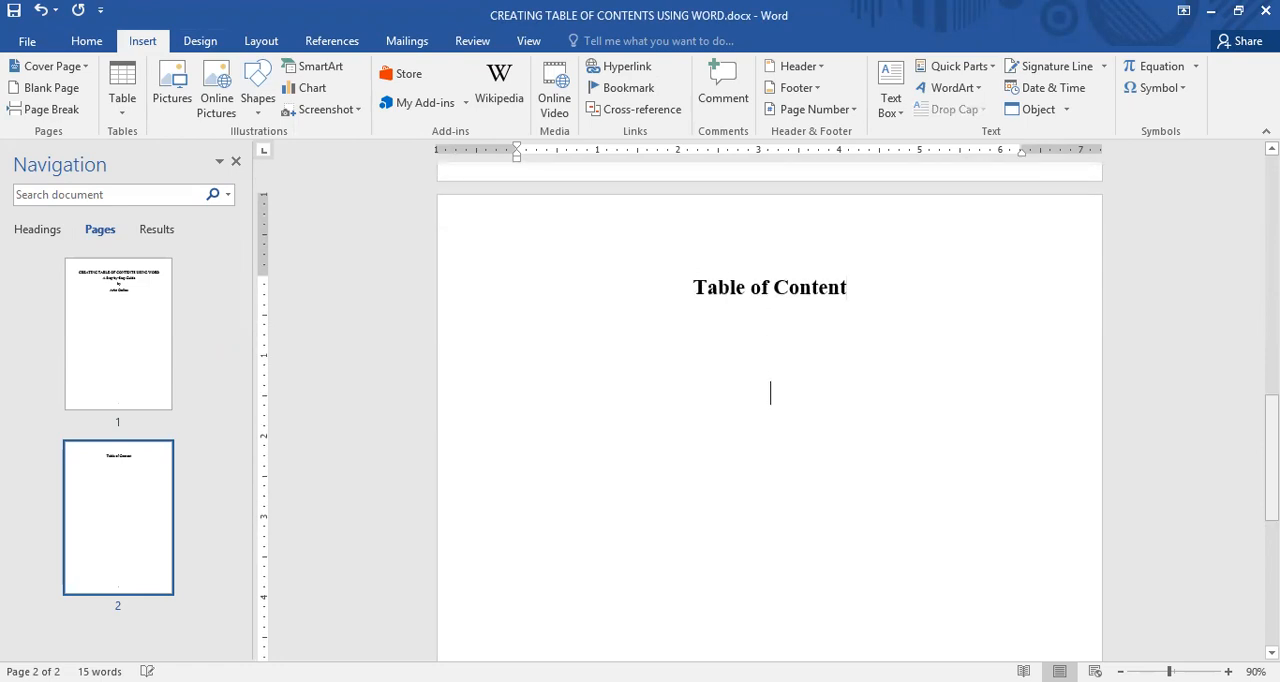
left_click(51, 109)
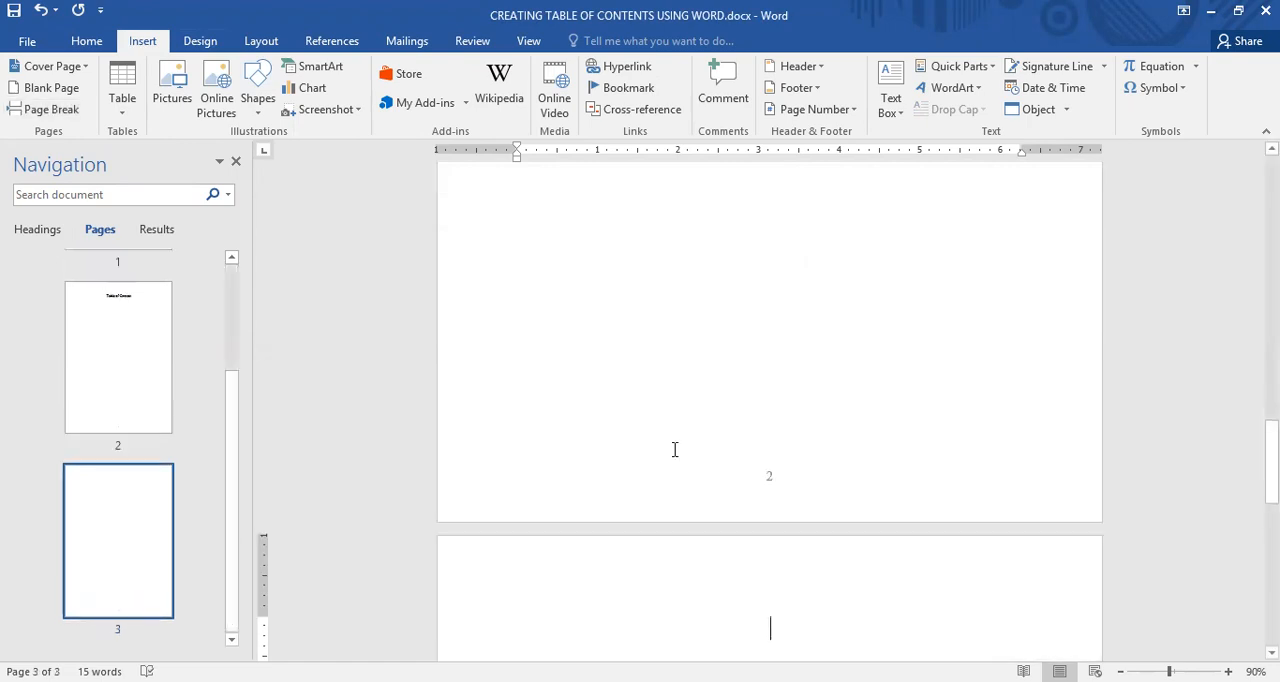
type("C")
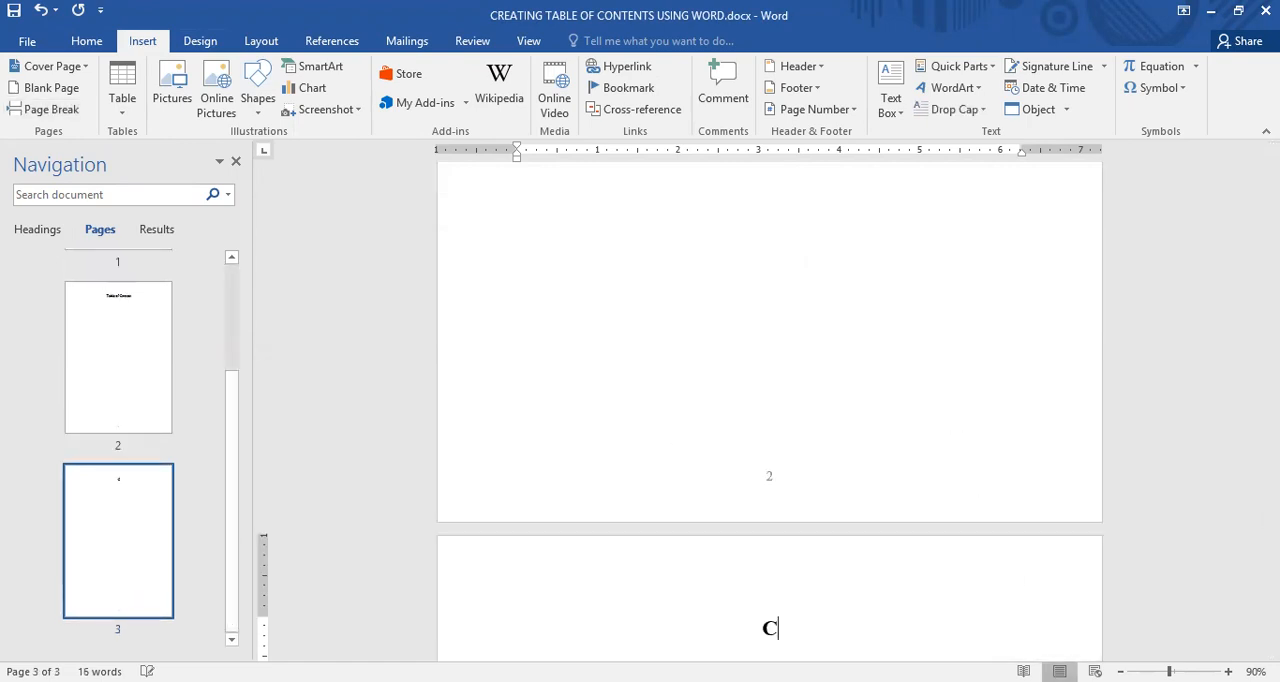
type("hapter 1")
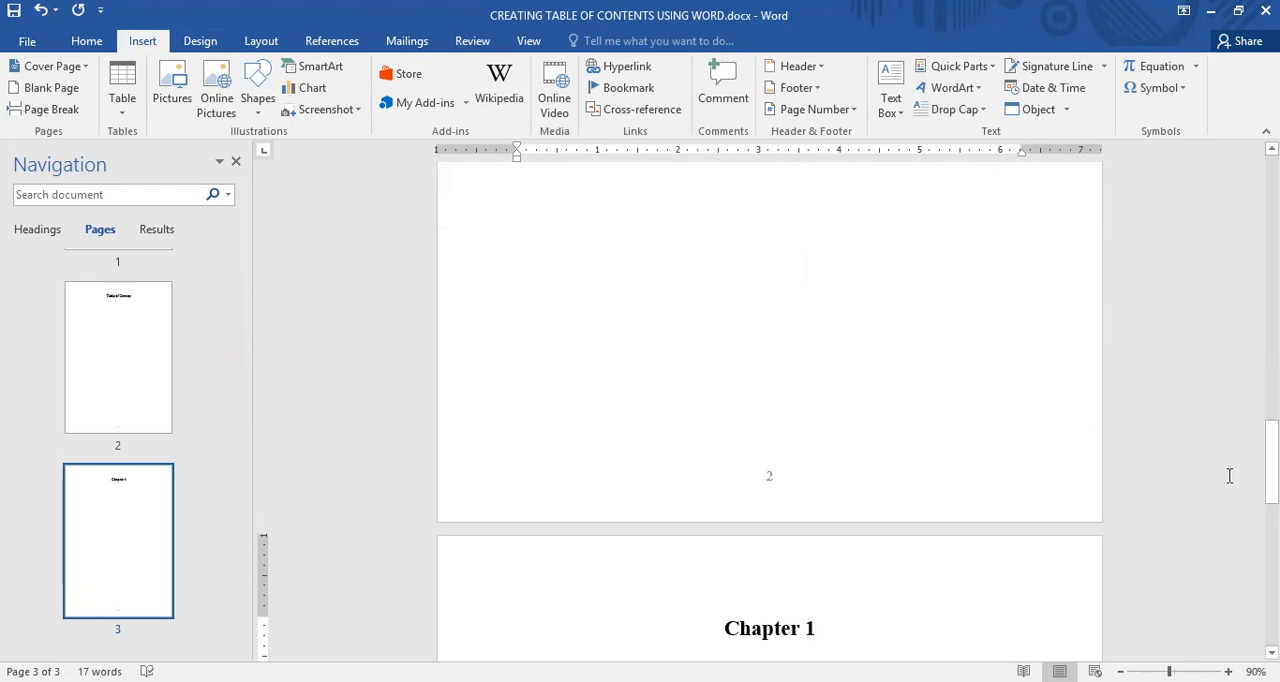
Review the title page and the thumbnails of all three pages to check the document's layout
key("Up")
left_click_drag(1271, 400, 1271, 206)
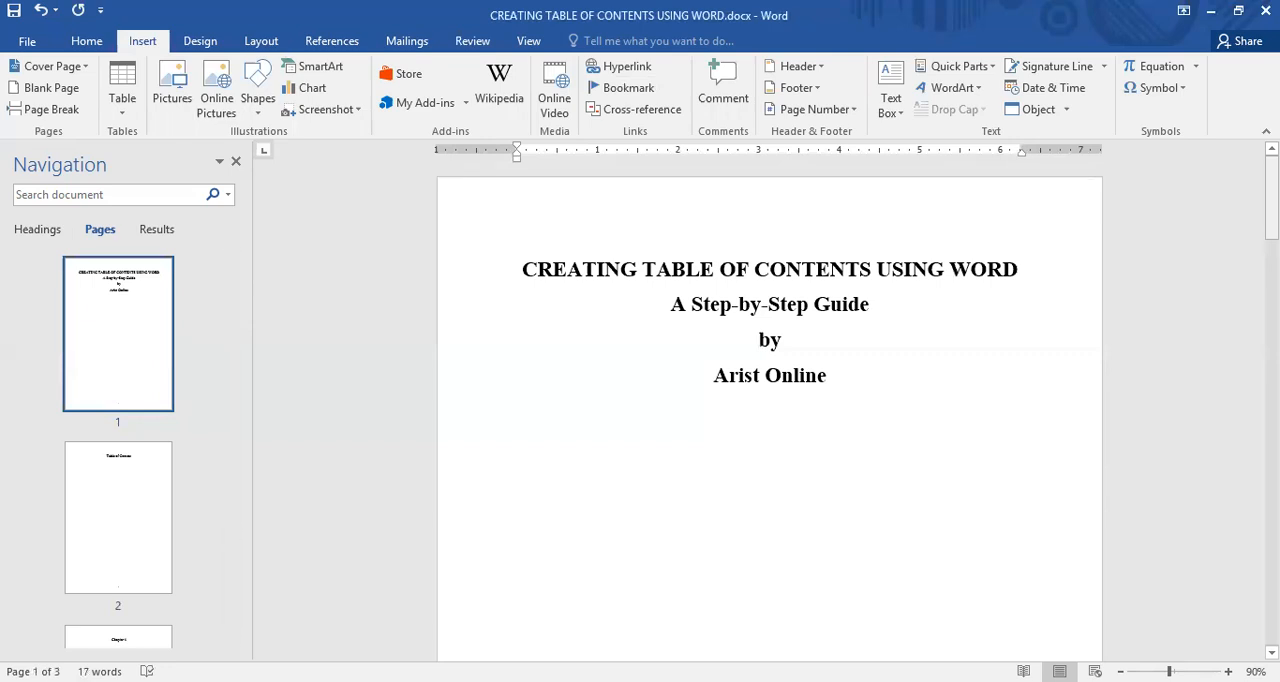
mouse_move(1271, 200)
left_mouse_down()
mouse_move(1271, 541)
mouse_move(1271, 203)
left_mouse_up()
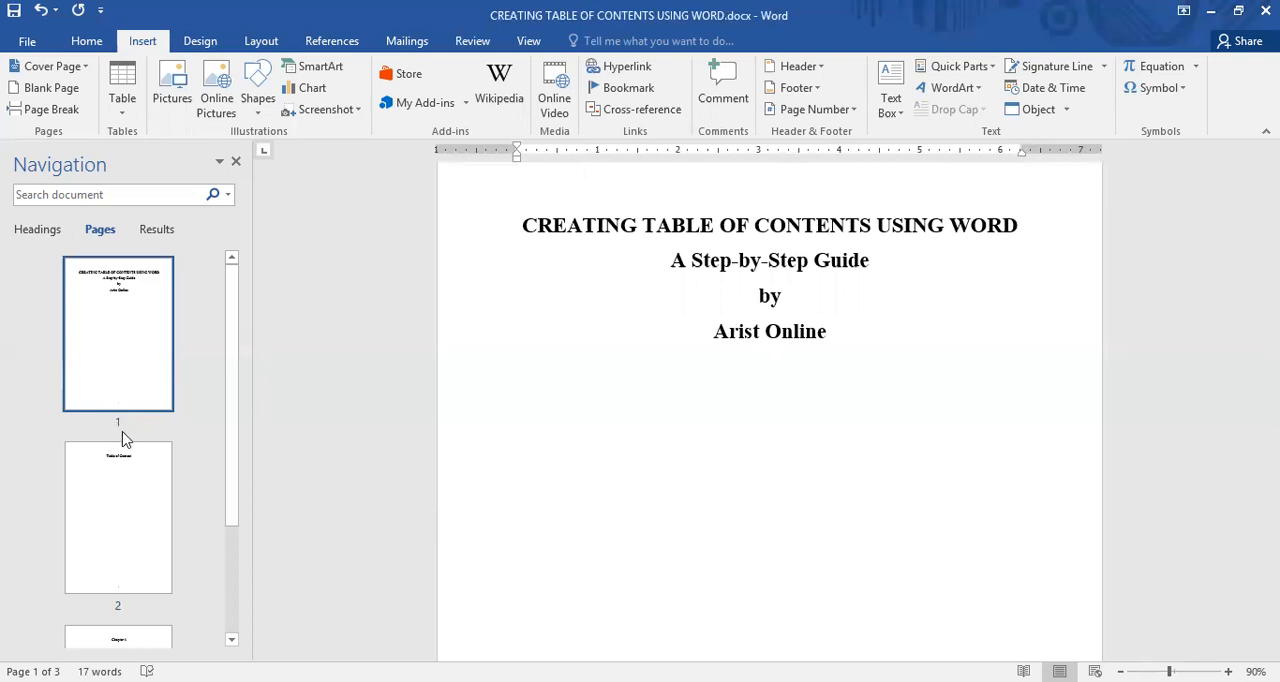
left_click_drag(231, 388, 137, 457)
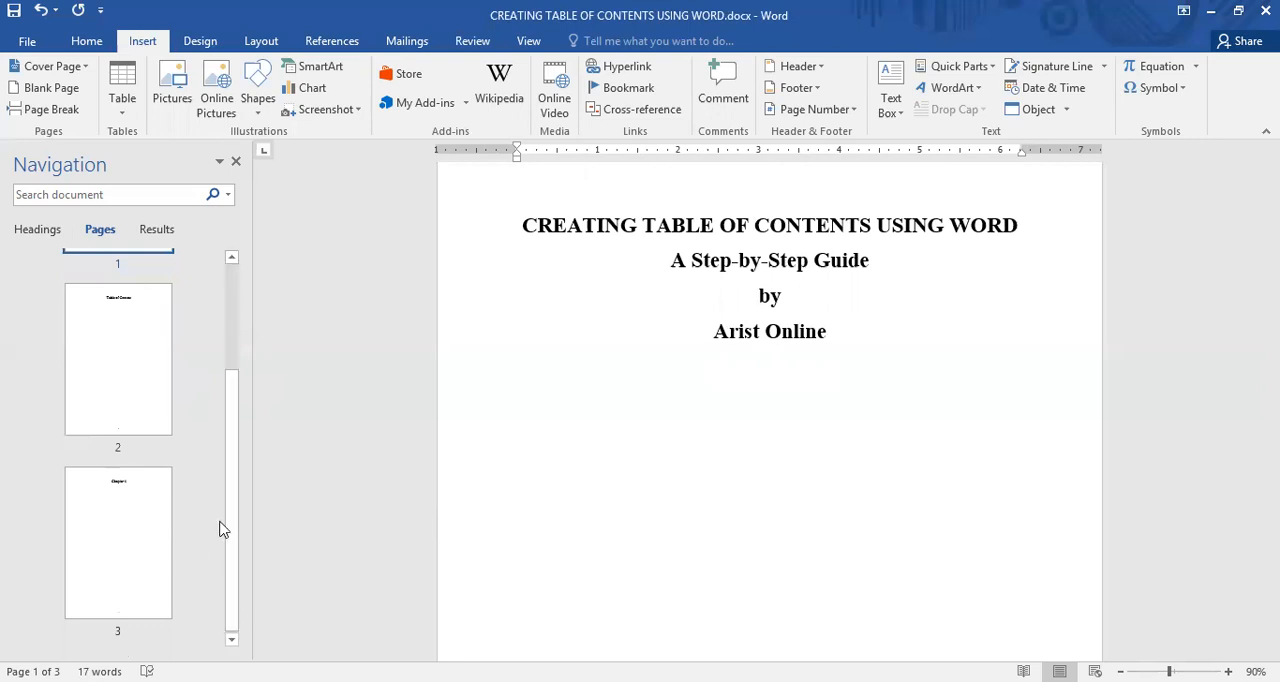
left_click_drag(234, 520, 234, 462)
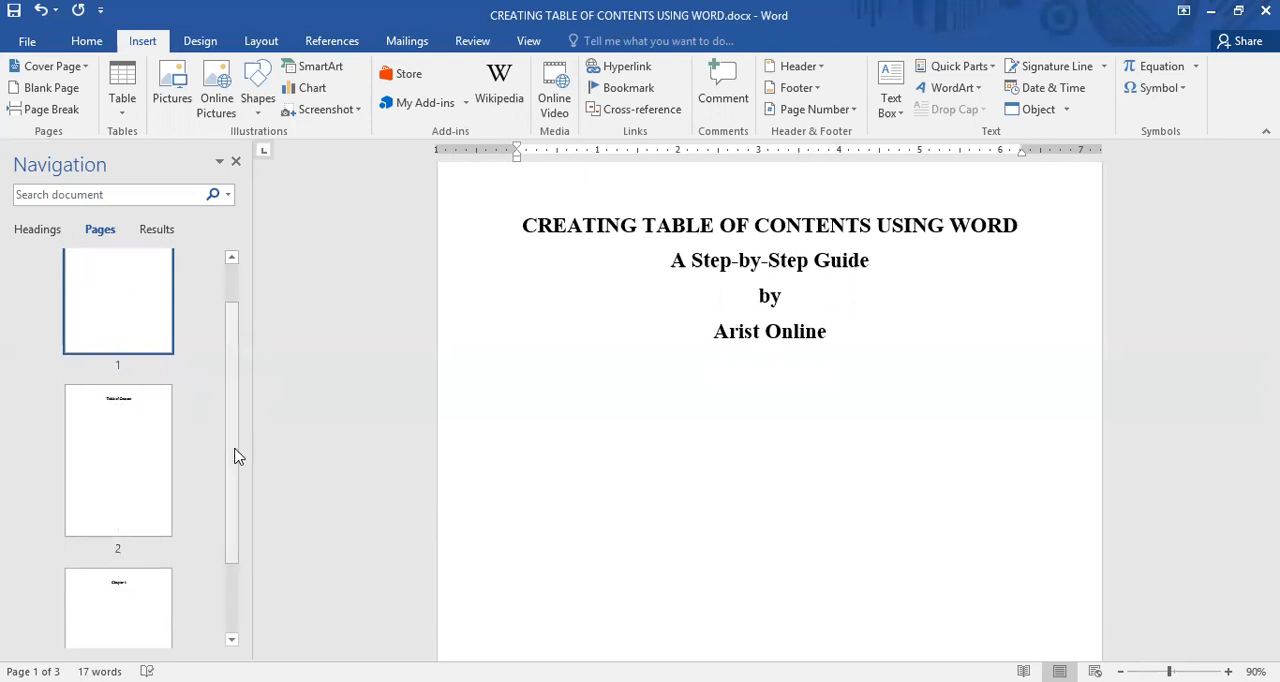
left_click_drag(237, 456, 235, 387)
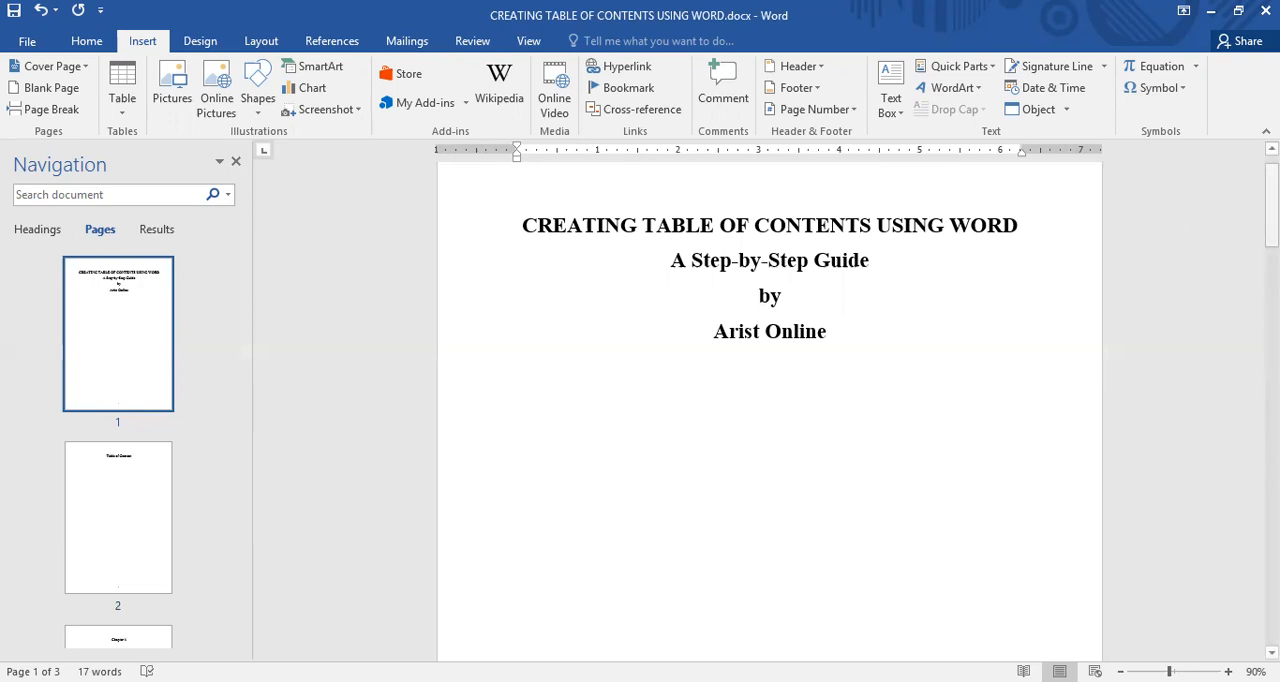
Insert page numbers at the bottom of the pages in the Plain Number 2 style and return to the body text
left_click_drag(1271, 212, 1271, 204)
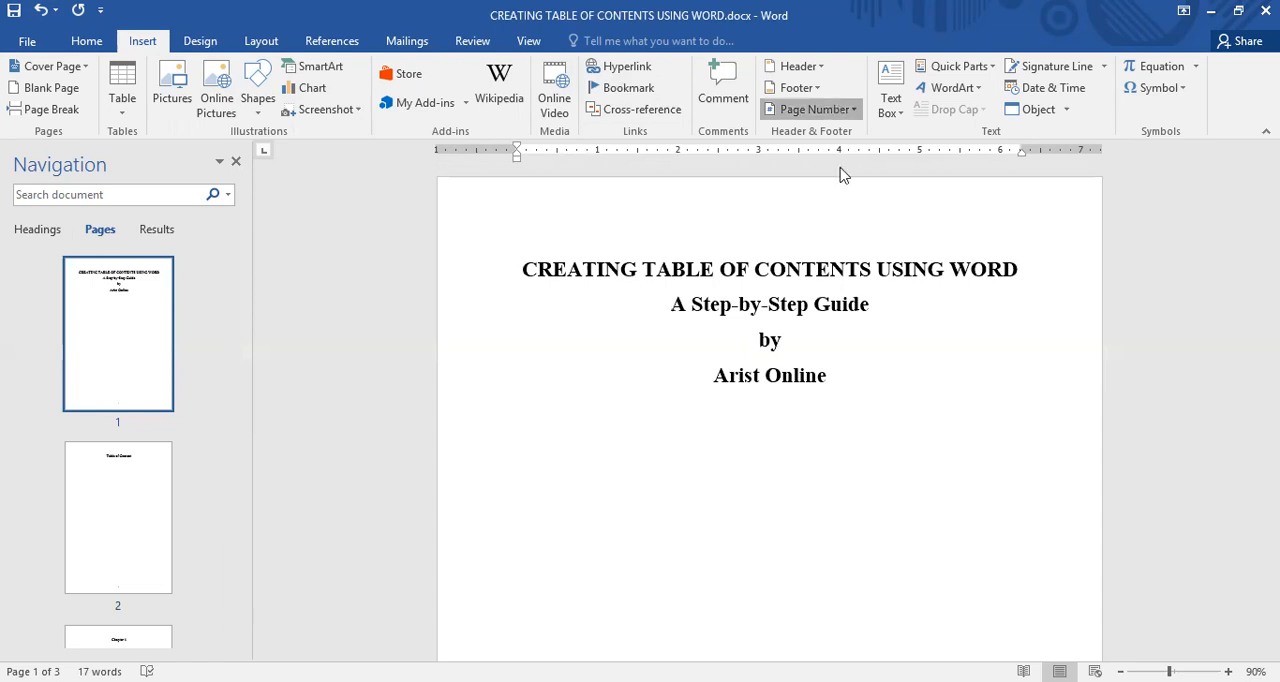
left_click(836, 110)
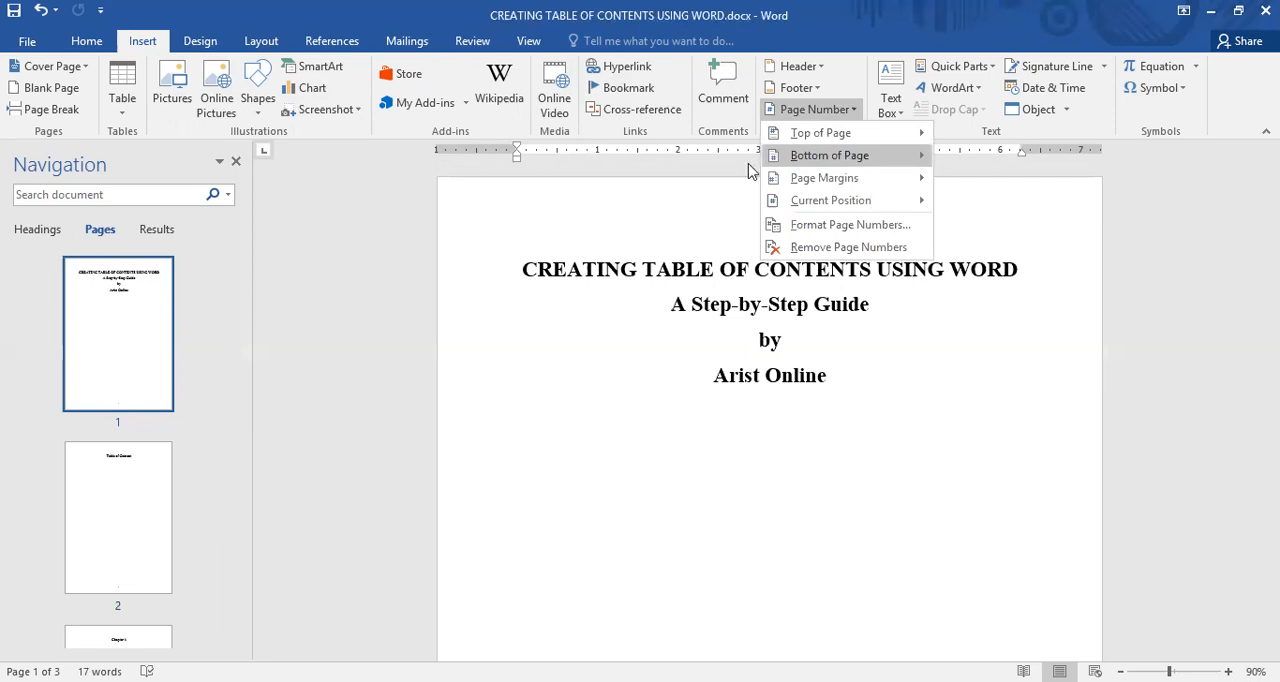
mouse_move(750, 164)
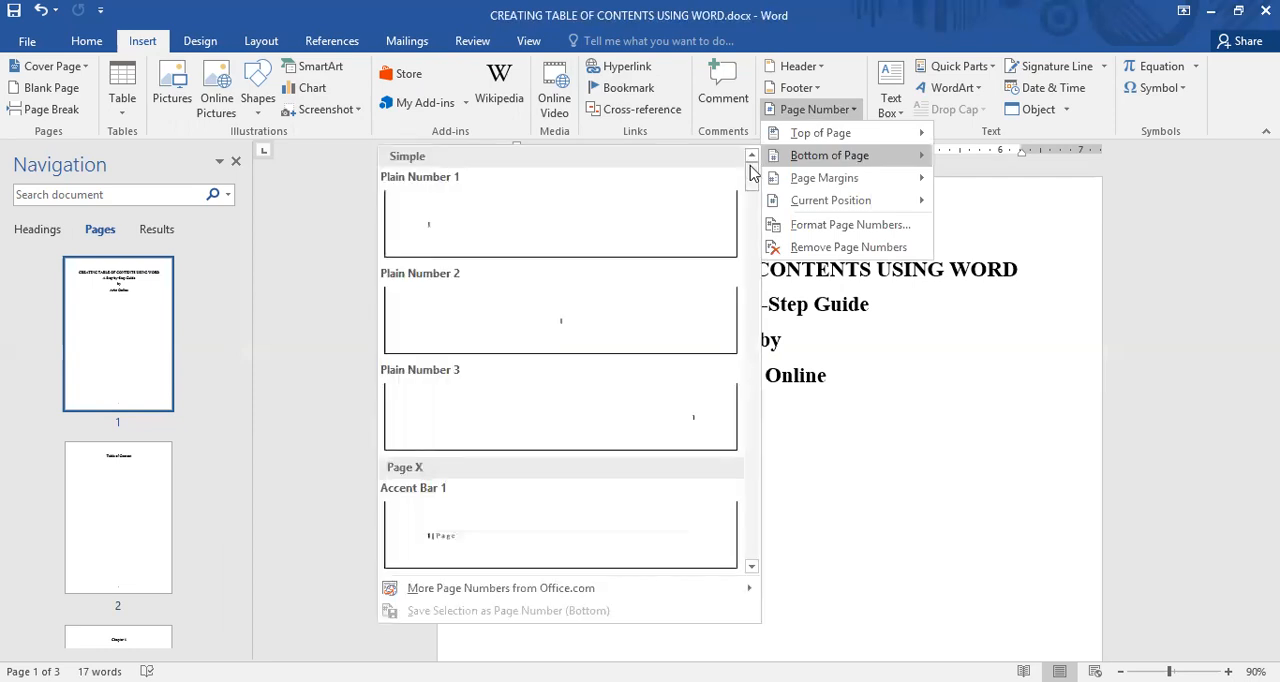
left_click(670, 320)
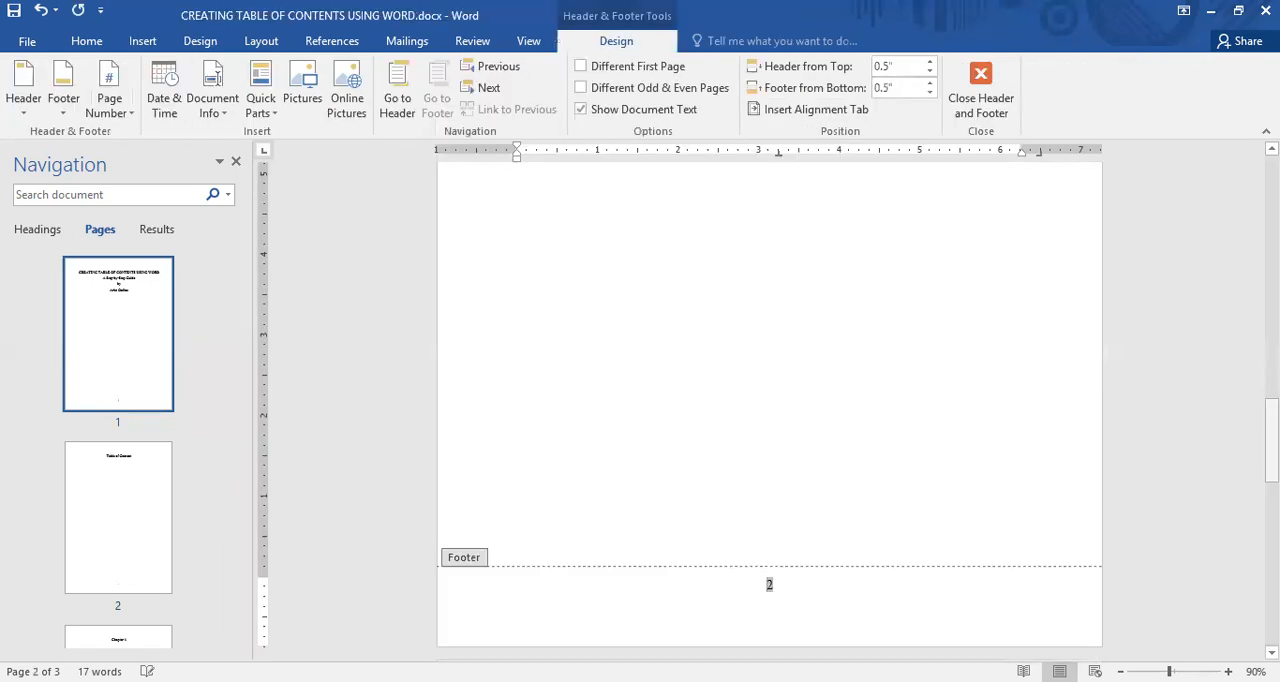
left_click_drag(1271, 444, 1271, 200)
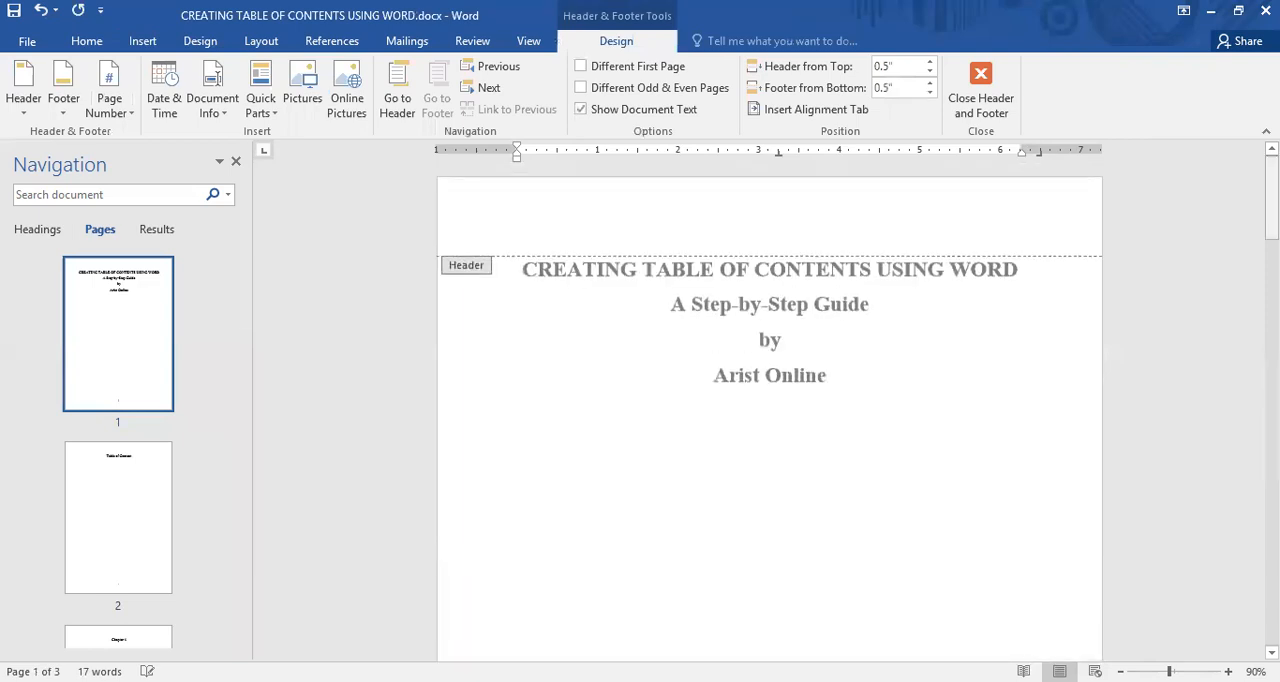
left_click_drag(1271, 197, 1271, 287)
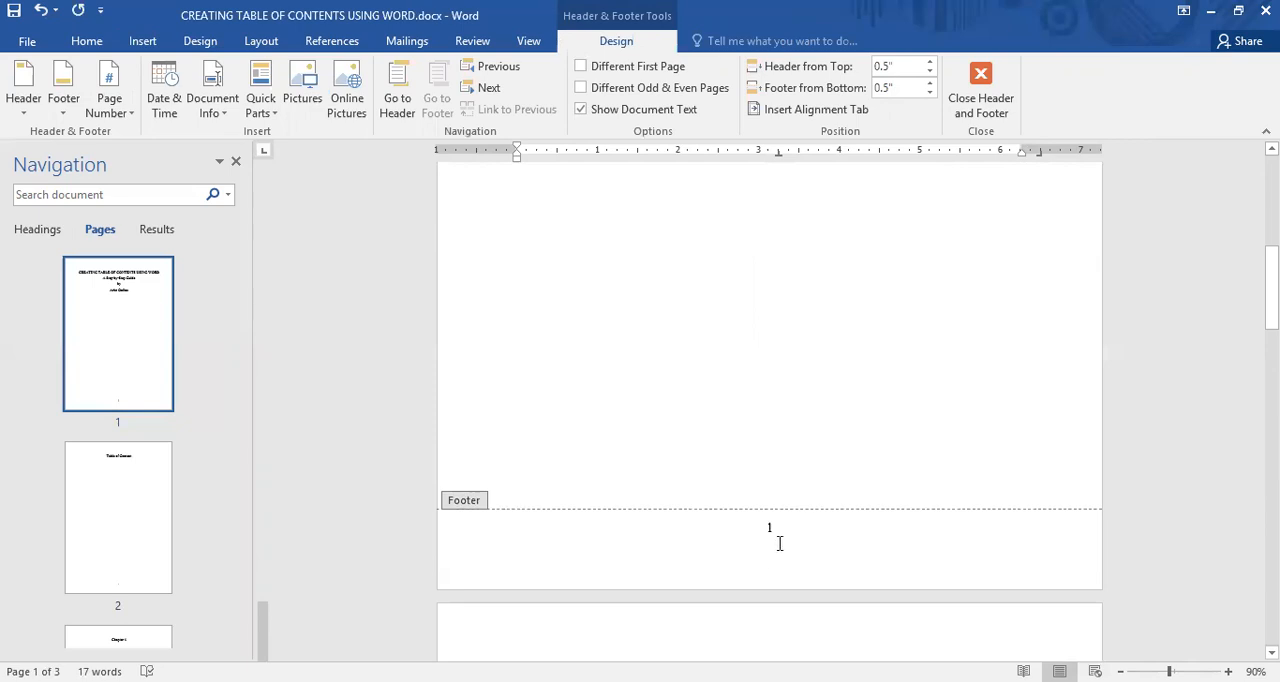
double_click(813, 440)
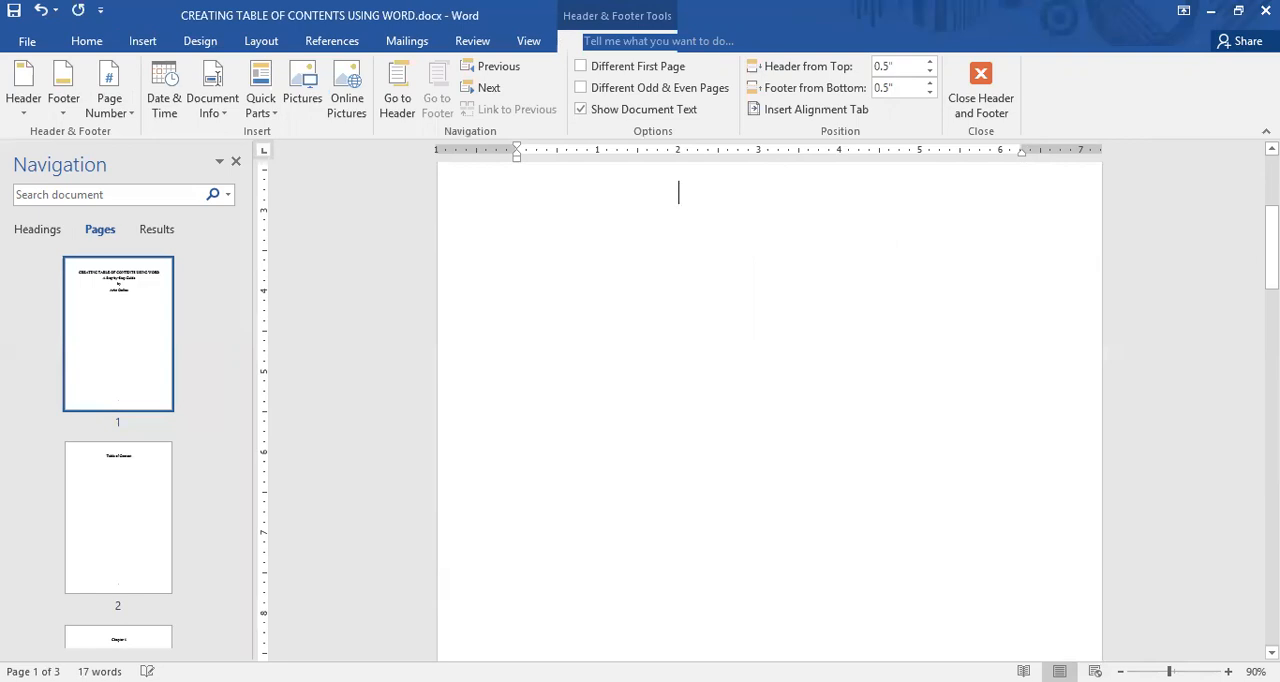
left_click_drag(1272, 248, 1272, 329)
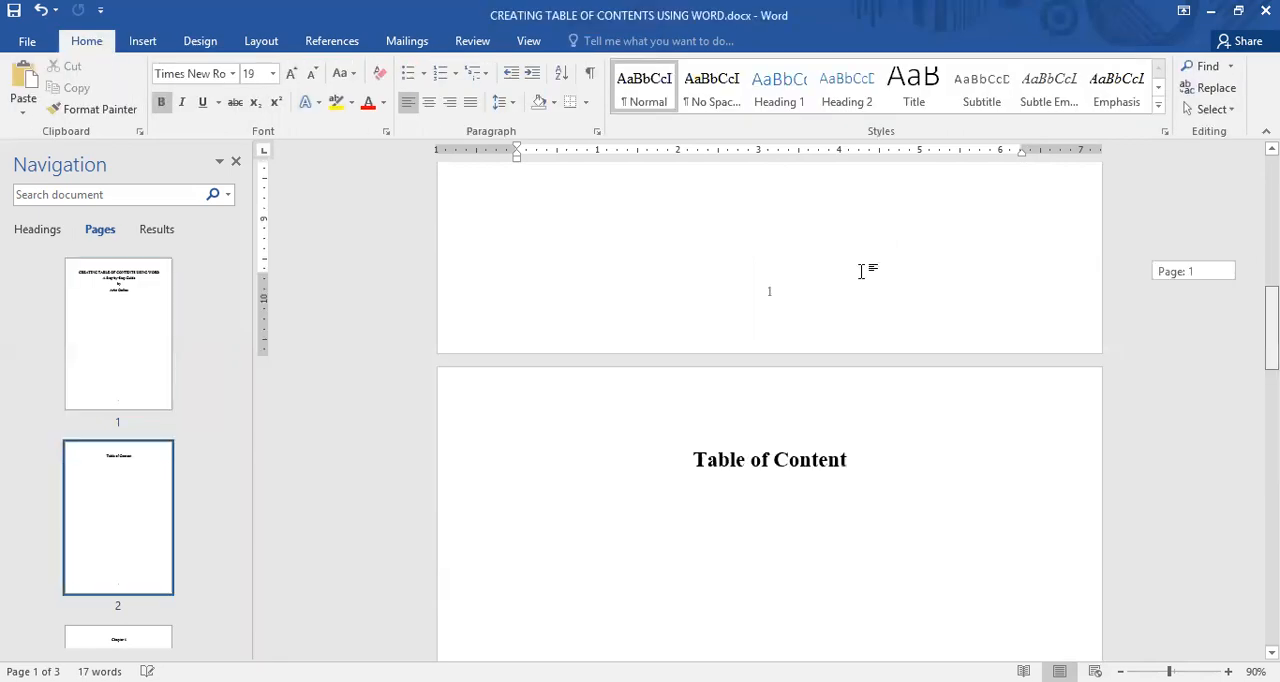
Reopen the title page's footer and replace its page number with 1
double_click(798, 290)
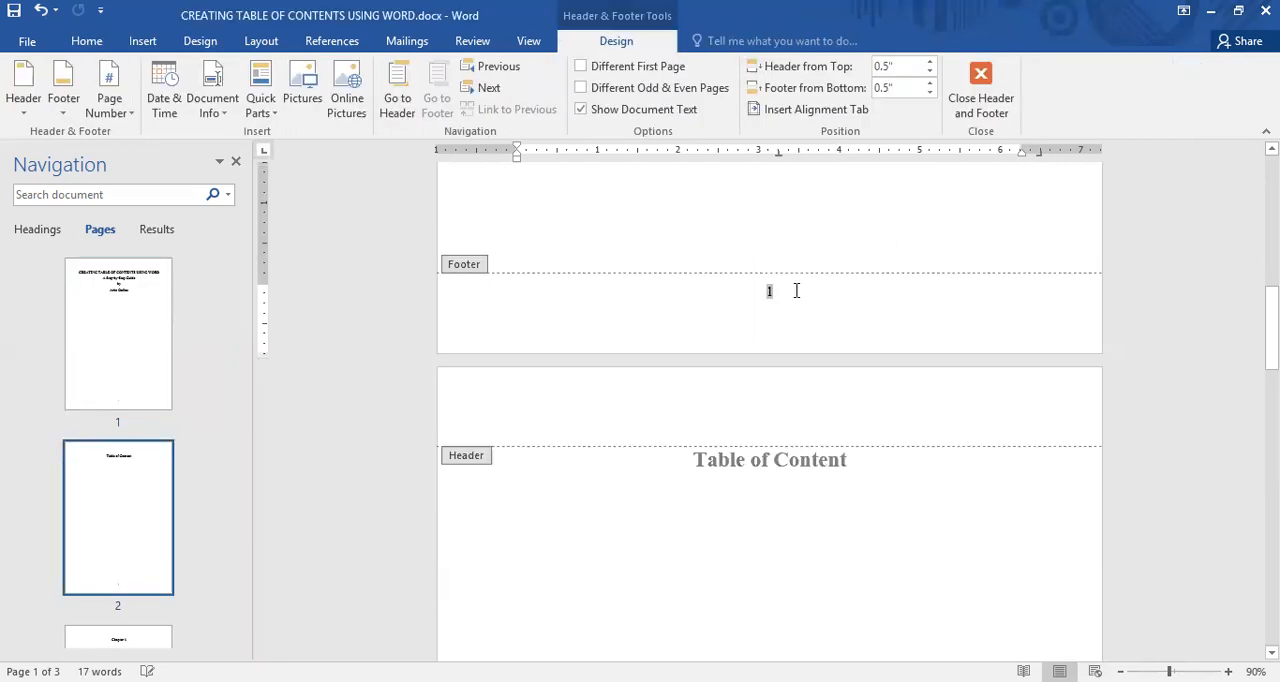
left_click(796, 290)
mouse_move(1272, 320)
left_mouse_down()
mouse_move(1272, 524)
mouse_move(1272, 304)
left_mouse_up()
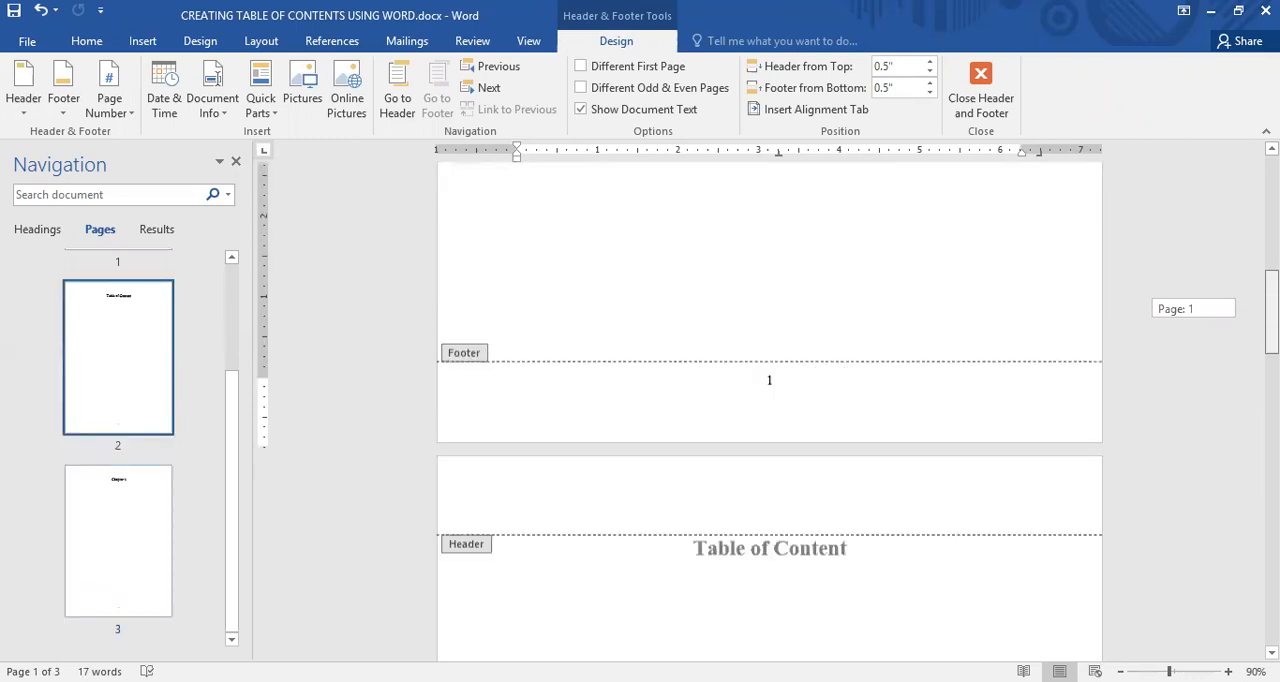
left_click(771, 384)
left_click_drag(768, 382, 777, 385)
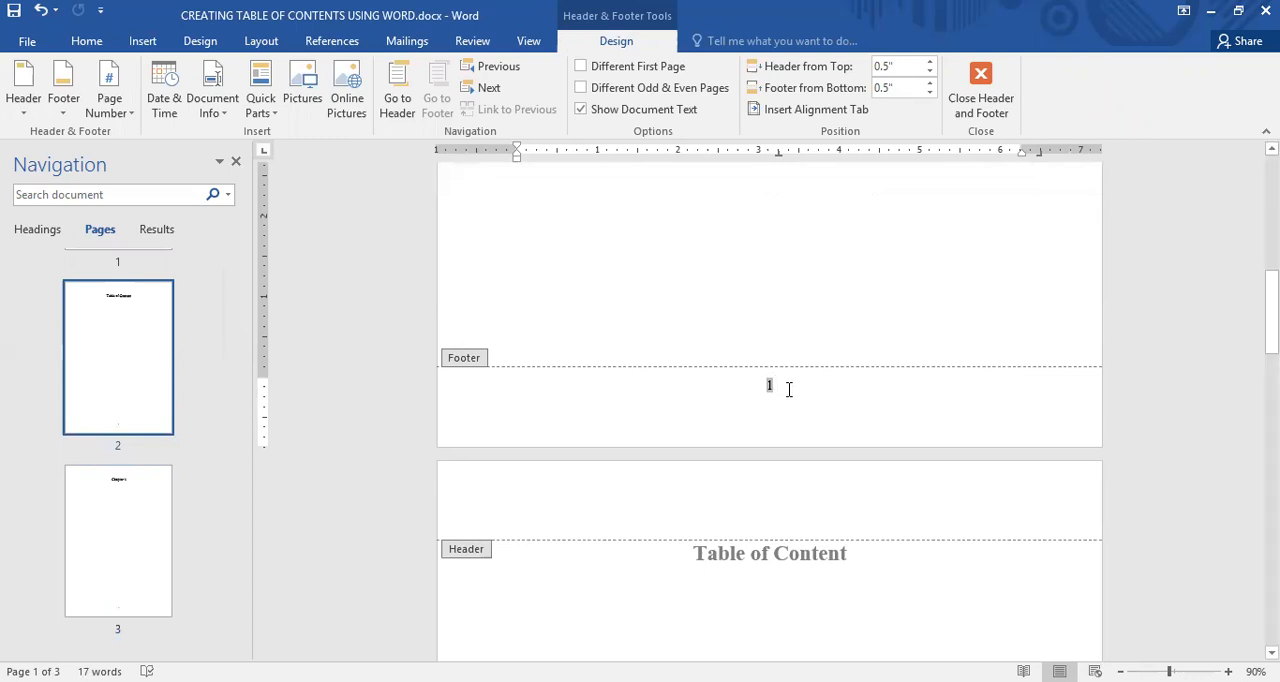
key("Delete")
type("1")
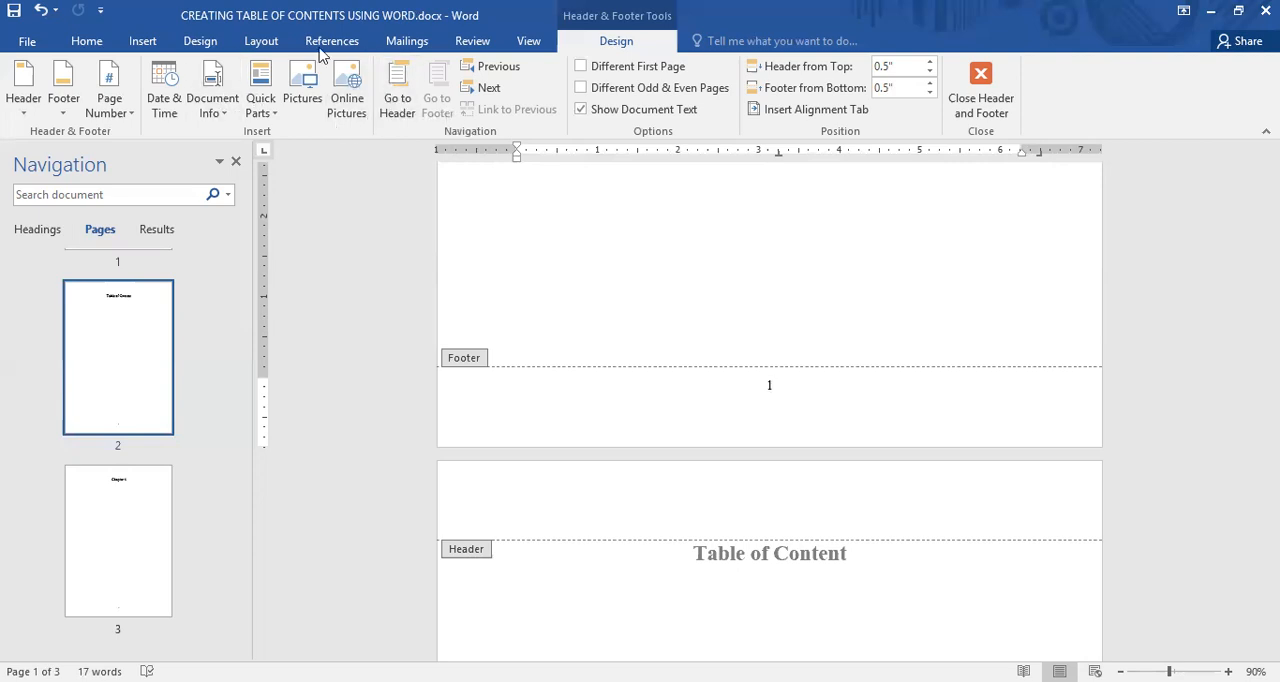
Set the page number format so that the numbering starts at 0 and check the numbers on the page thumbnails
left_click(143, 41)
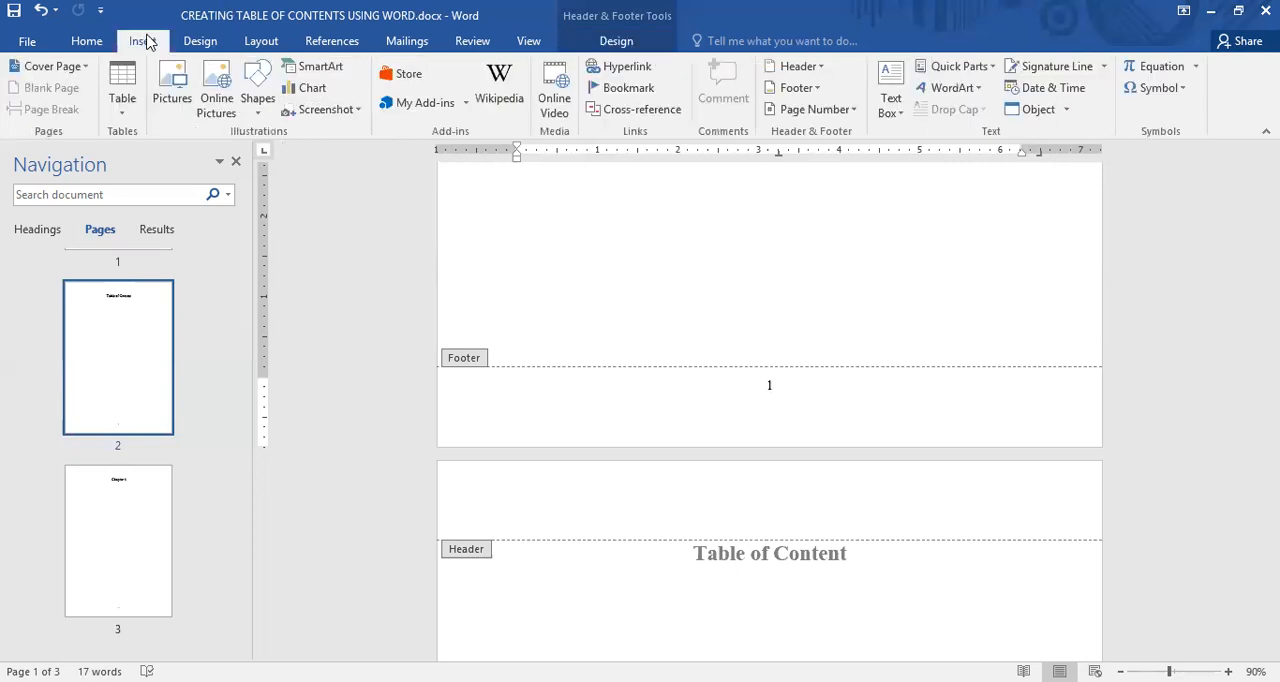
left_click(815, 110)
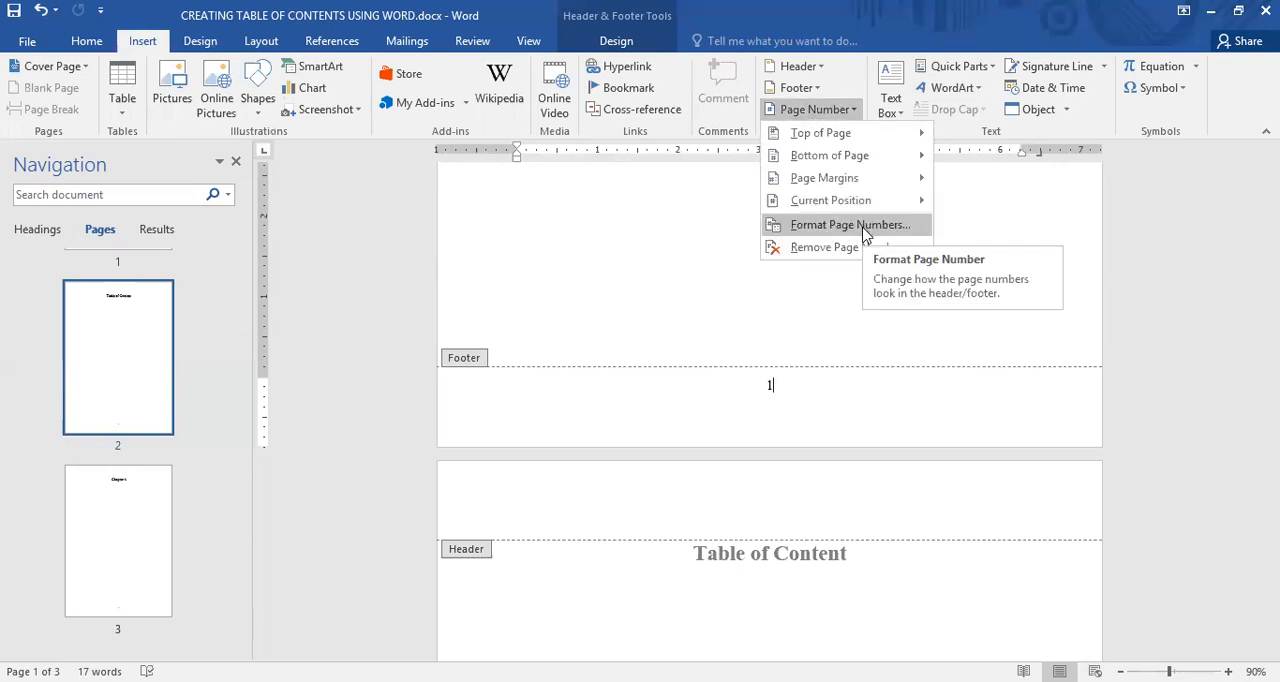
left_click(850, 225)
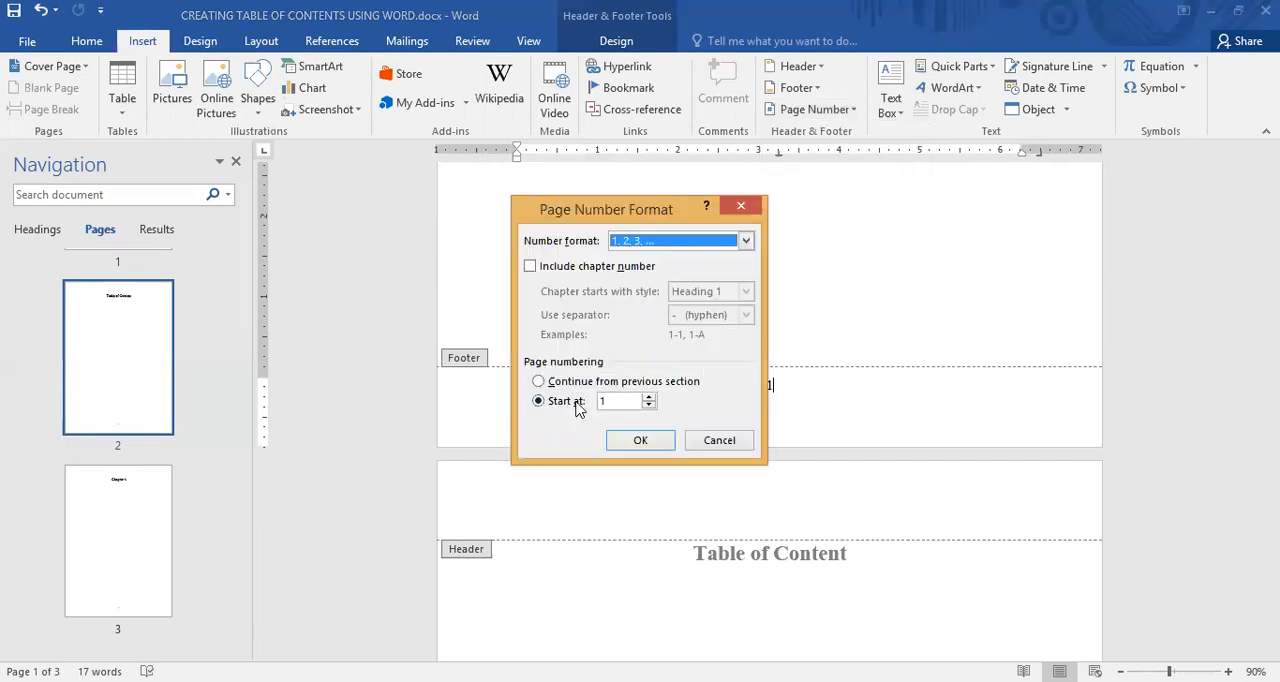
left_click(650, 406)
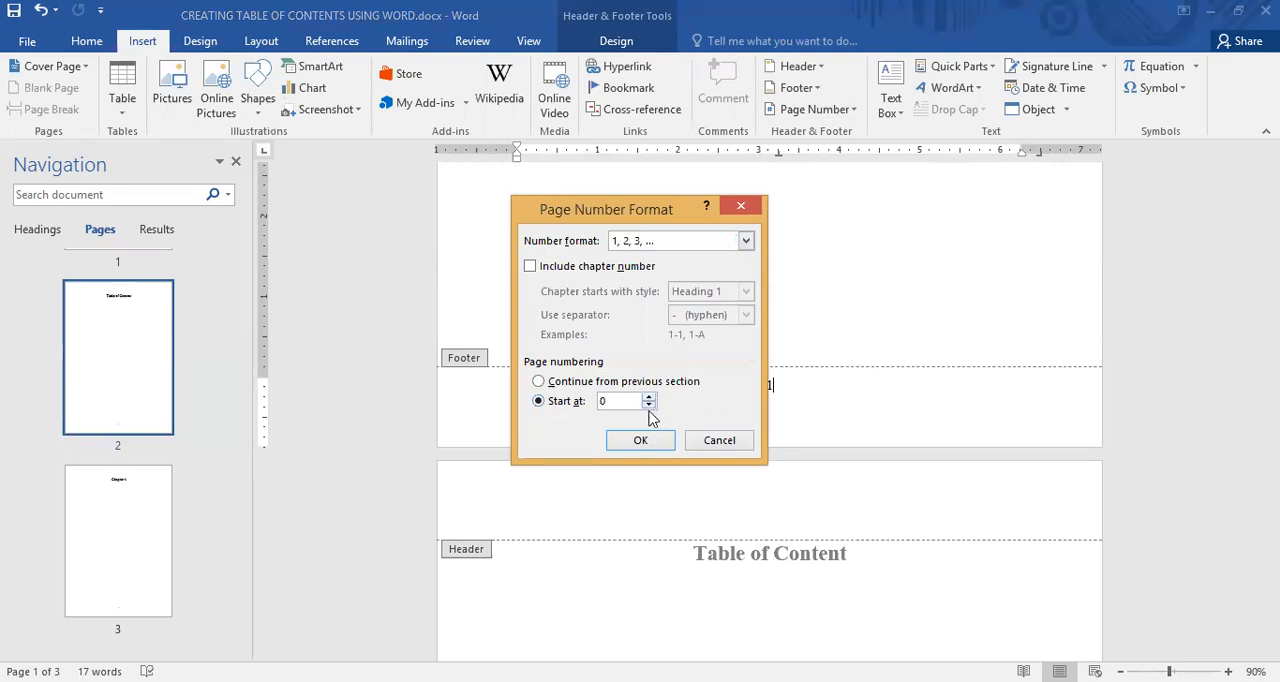
left_click(646, 443)
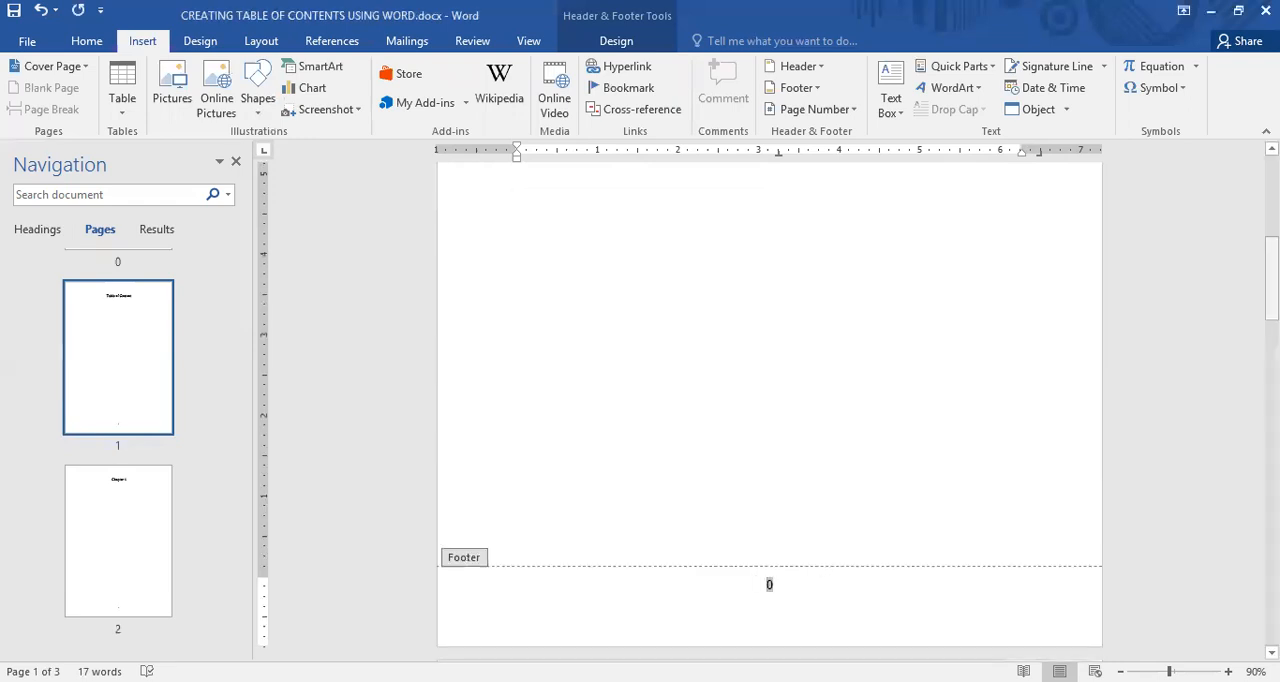
left_click_drag(1271, 280, 1271, 243)
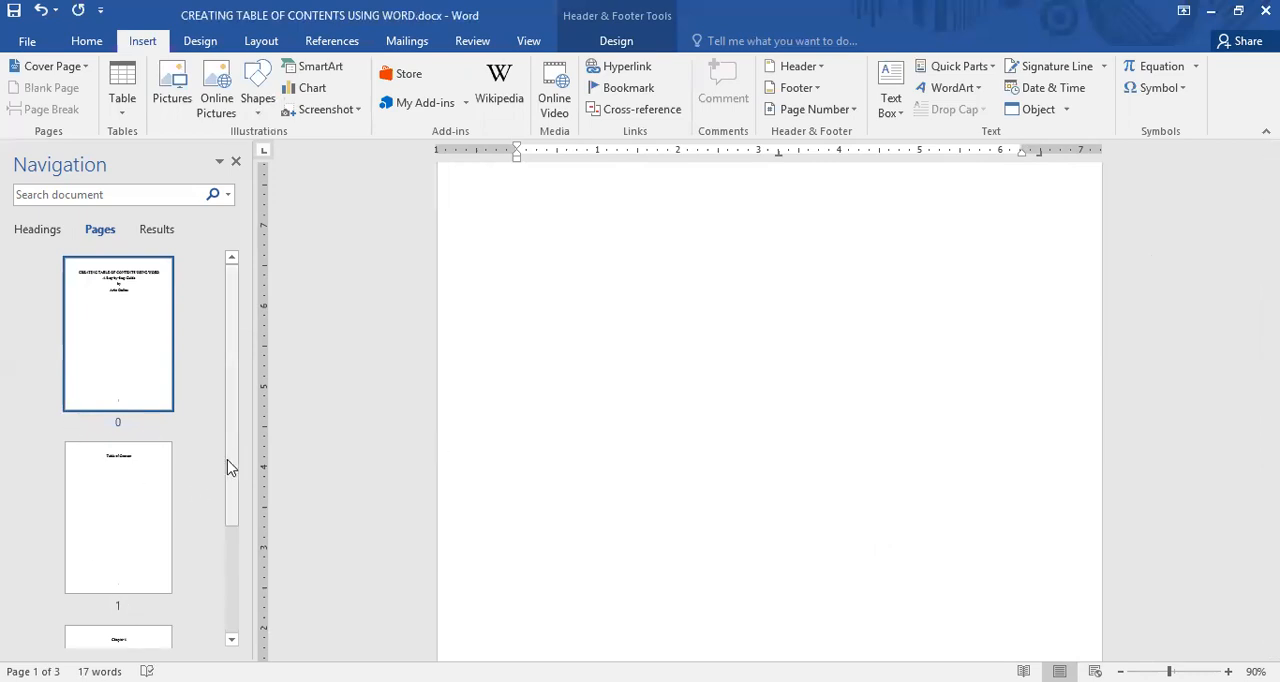
scroll(217, 594, "down", 2)
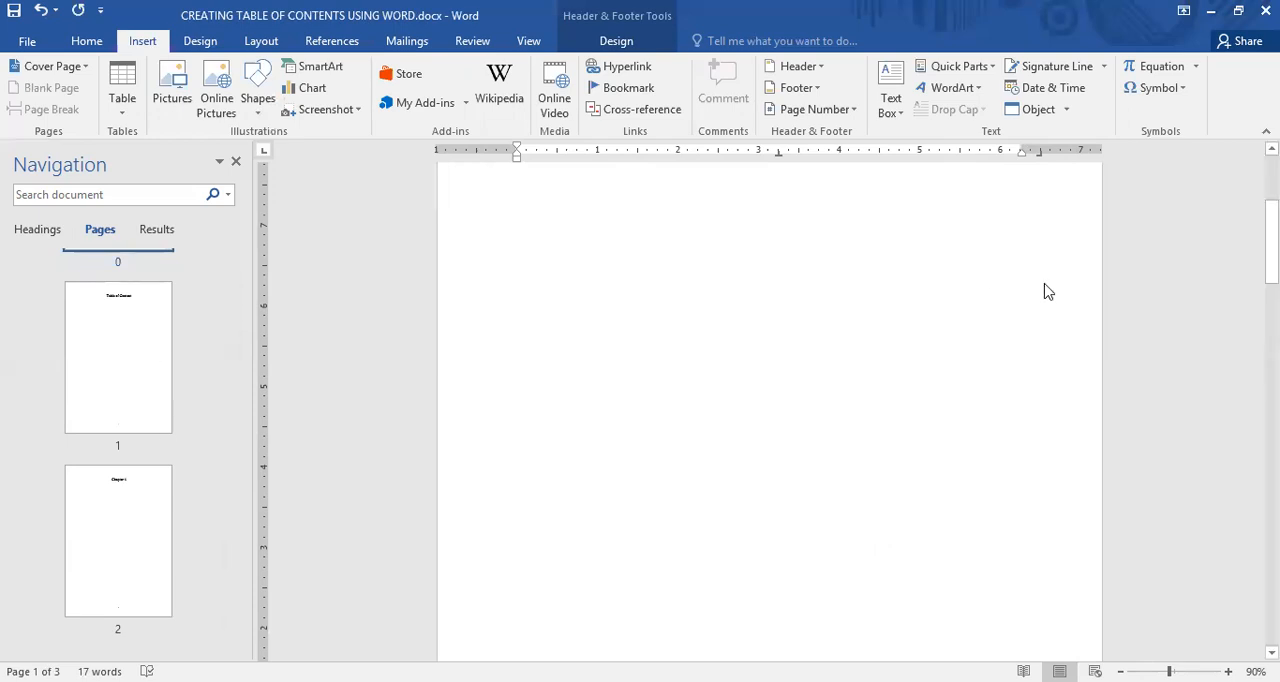
Show the field code of the title page's footer number and delete the code inside its braces
left_click_drag(1271, 242, 1271, 315)
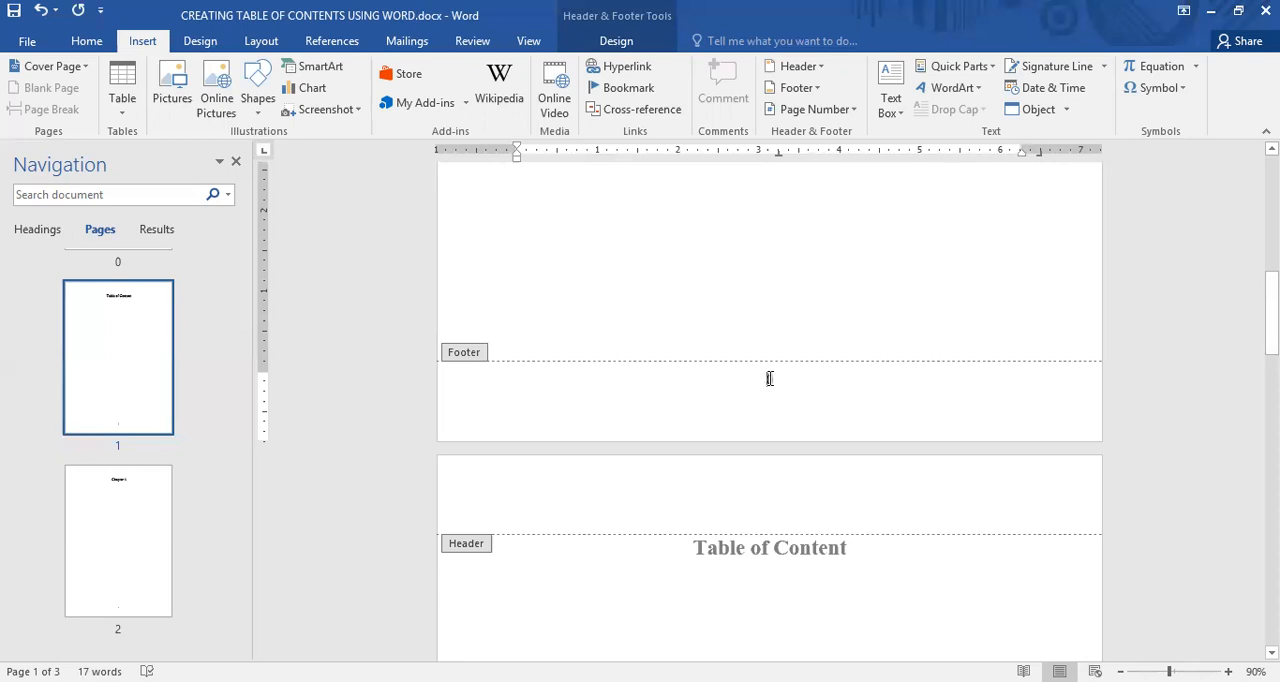
right_click(767, 379)
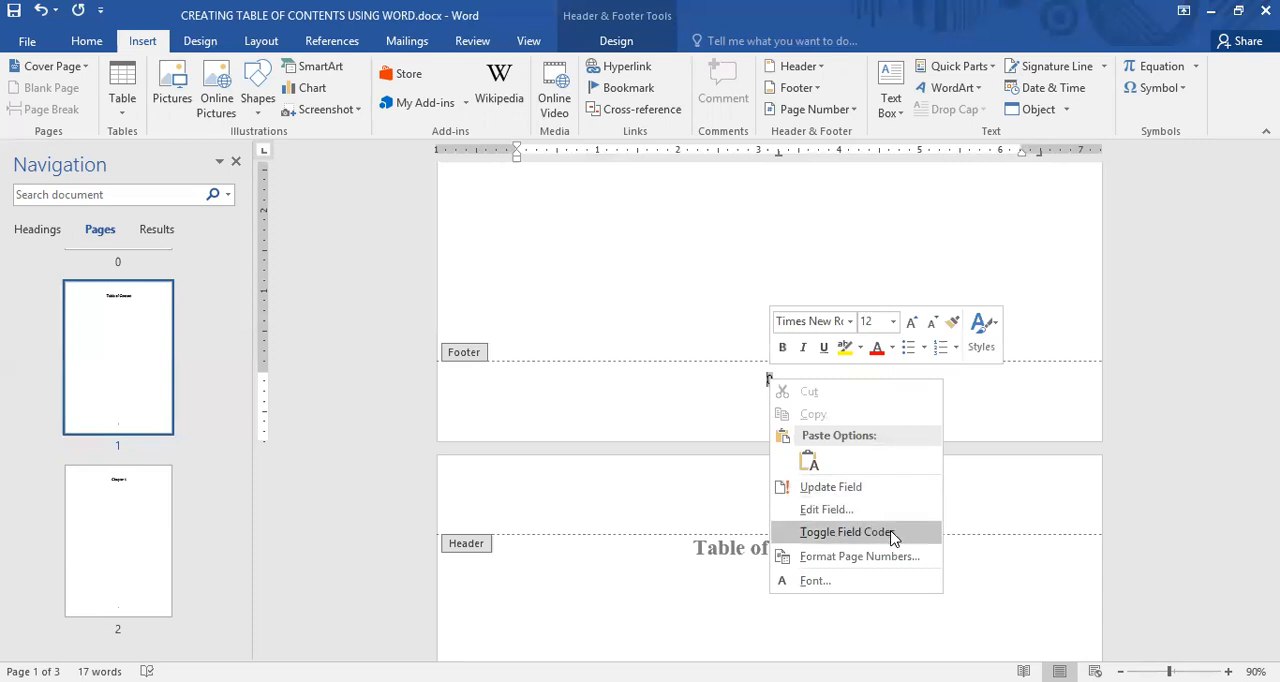
left_click(893, 538)
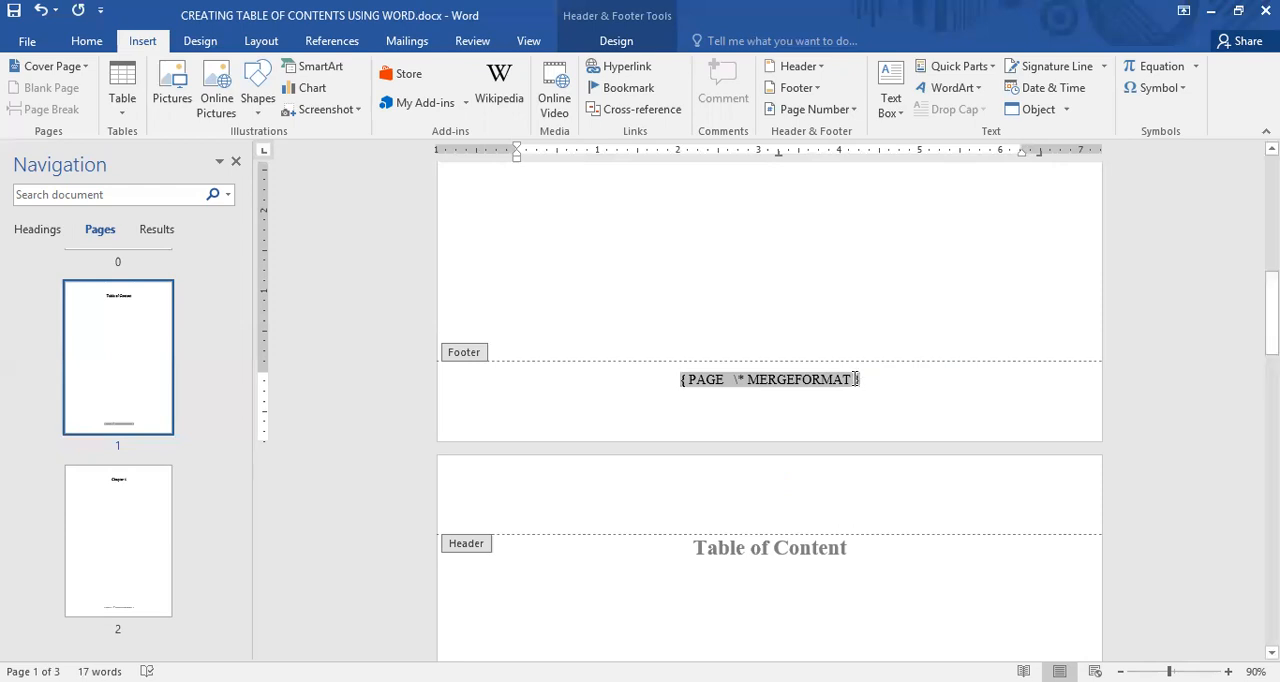
left_click_drag(853, 379, 691, 382)
key("Delete")
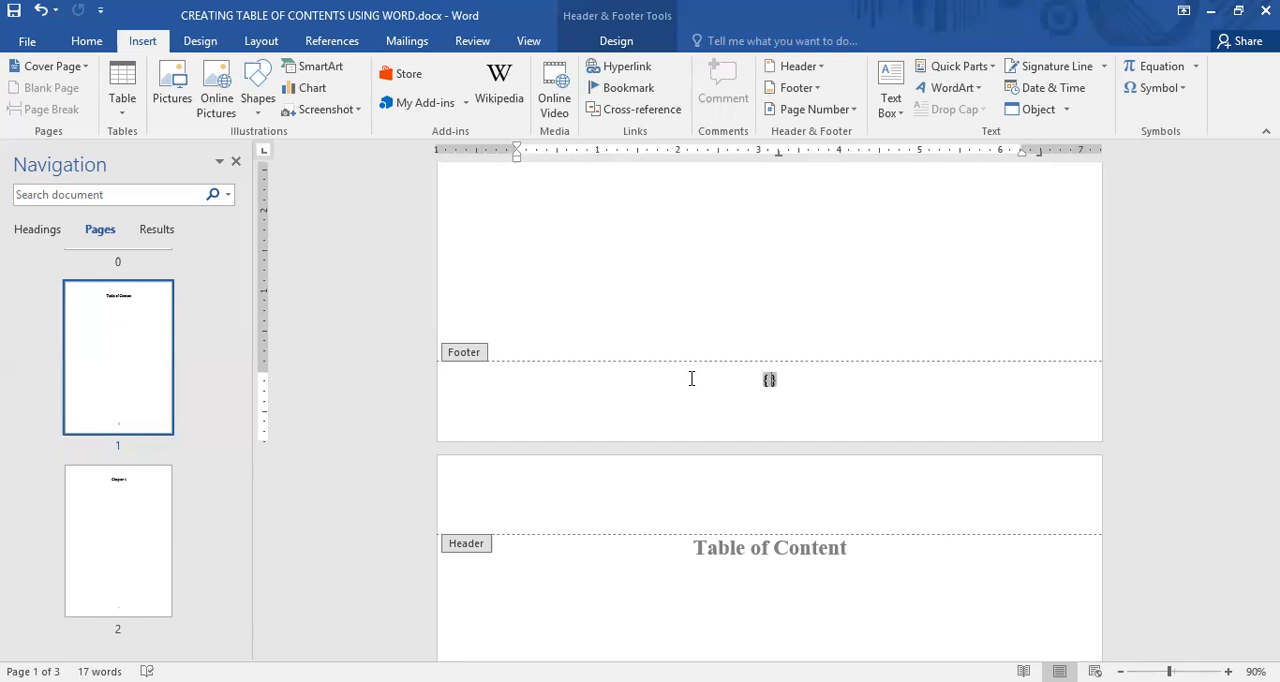
Start an IF field in the footer and nest a PAGE field inside it, giving { IF{ PAGE }}
key("ctrl+F9")
key("BackSpace")
key("BackSpace")
type("IF")
key("ctrl+F9")
type("PAGE")
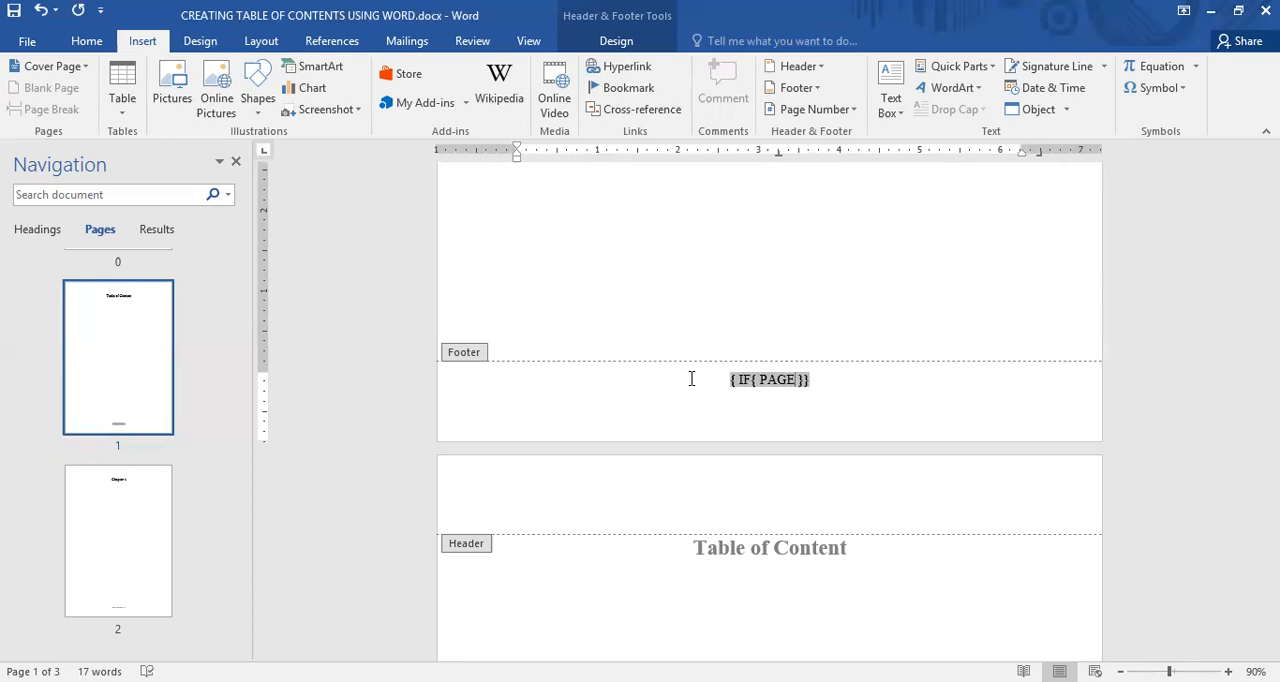
Add the comparison <> "0" after the nested PAGE field in the footer's IF field
key("Right")
type("<")
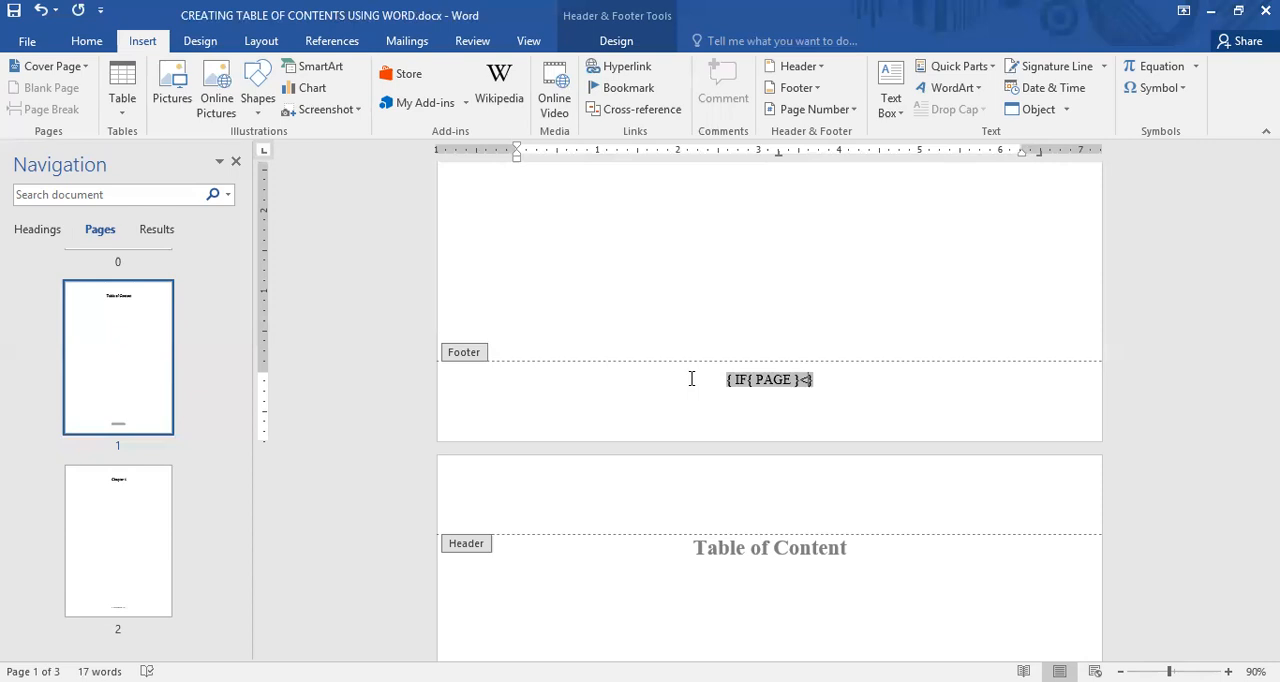
type(">")
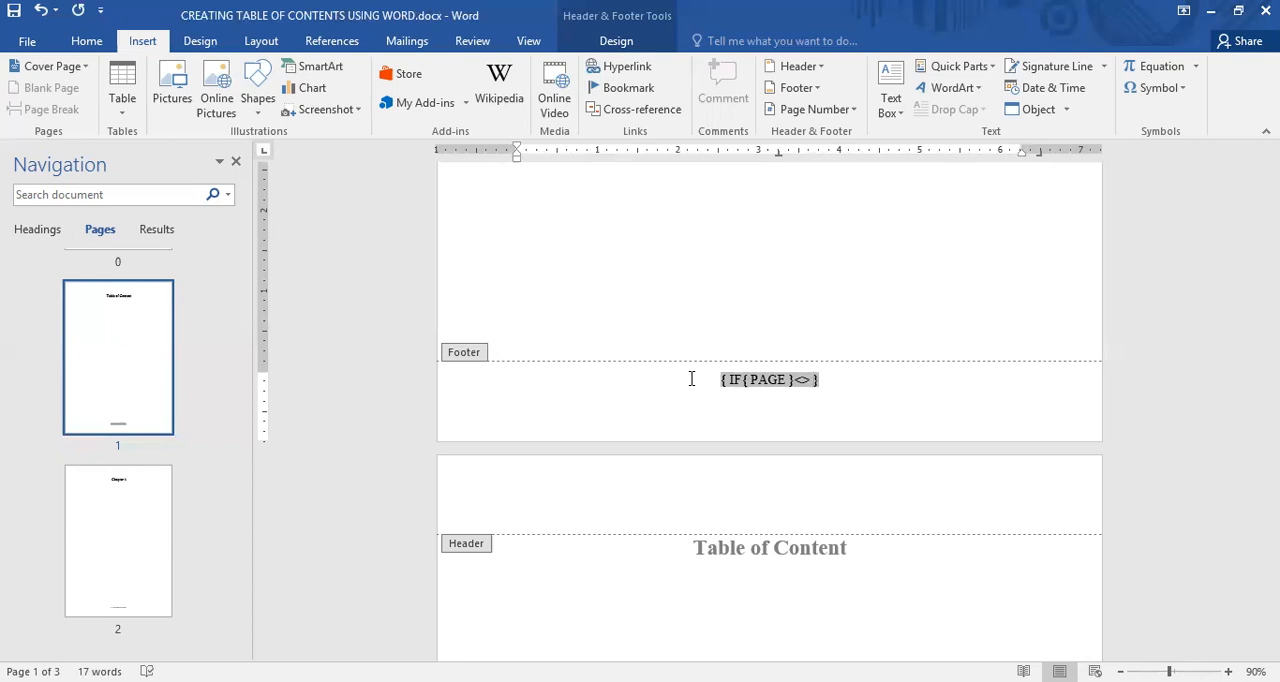
type("\"\"")
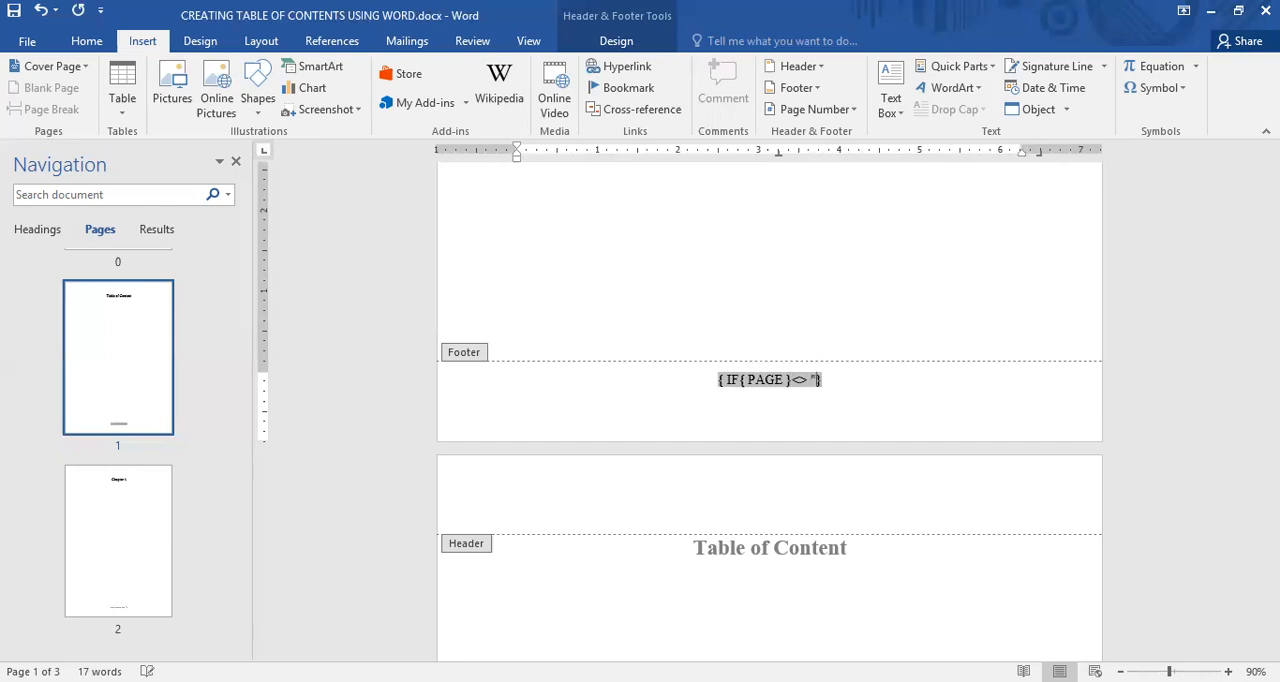
key("Left")
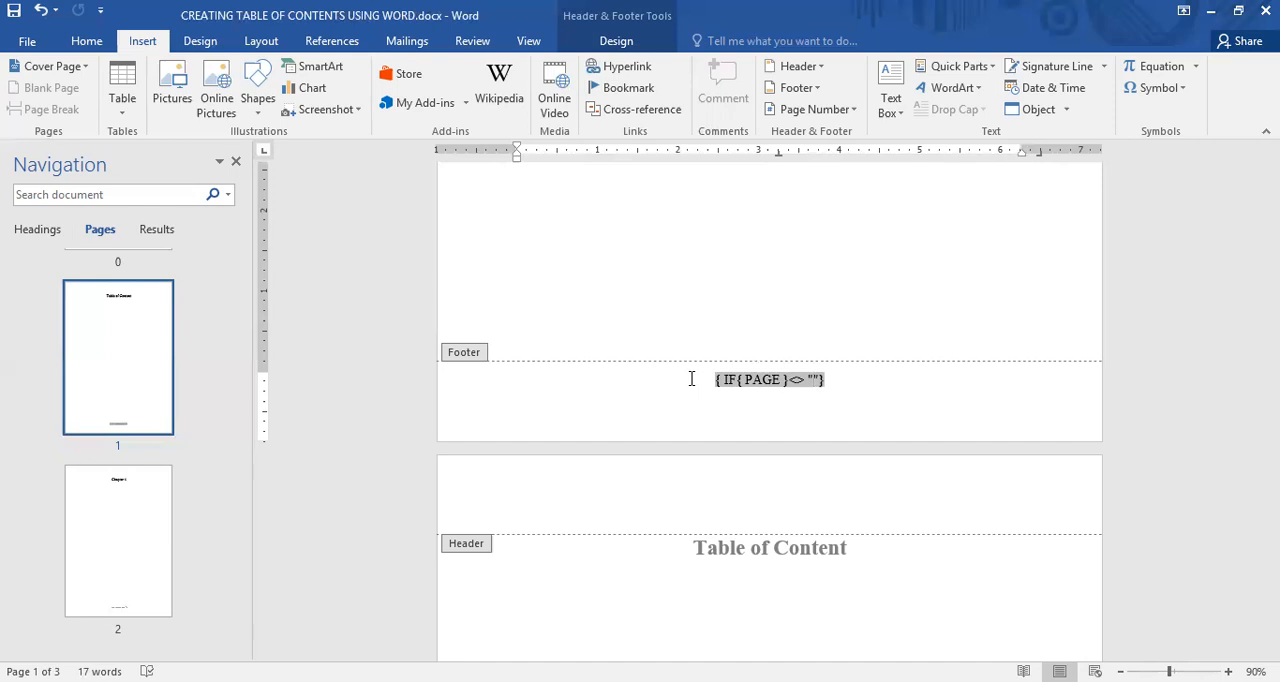
type("0")
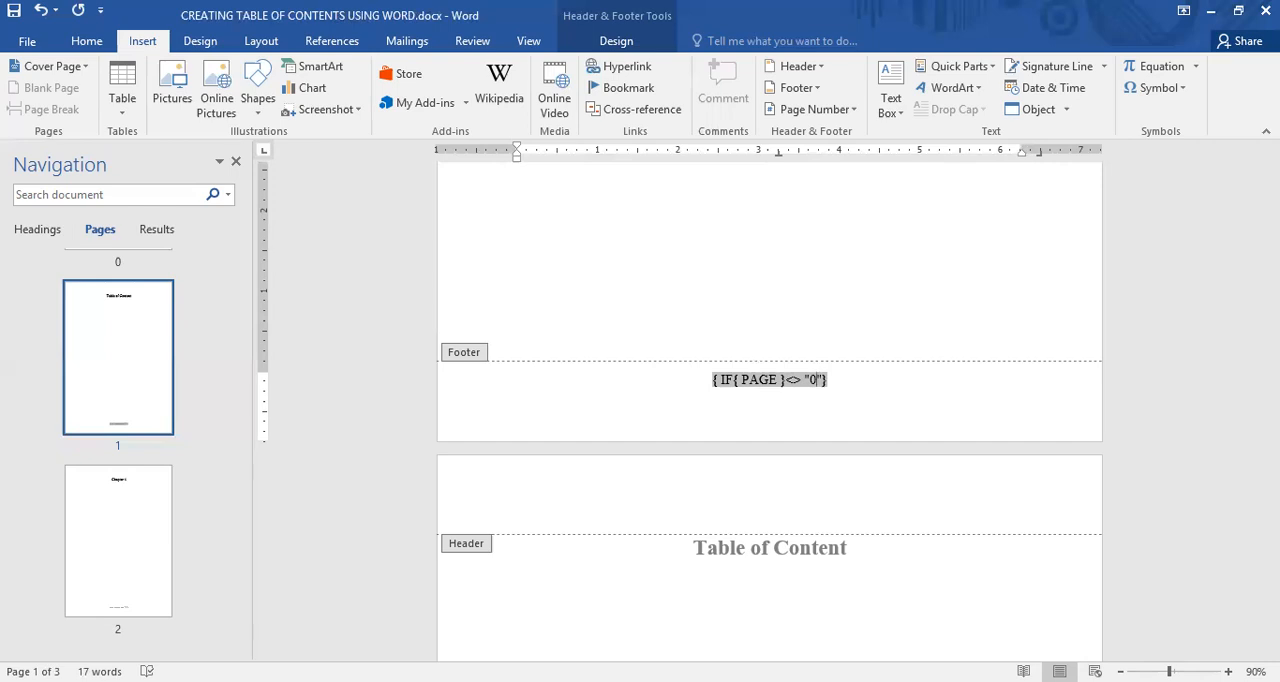
Nest a second PAGE field after "0", completing the footer code as { IF{ PAGE }<> "0"{ PAGE }}
key("Right")
key("ctrl+F9")
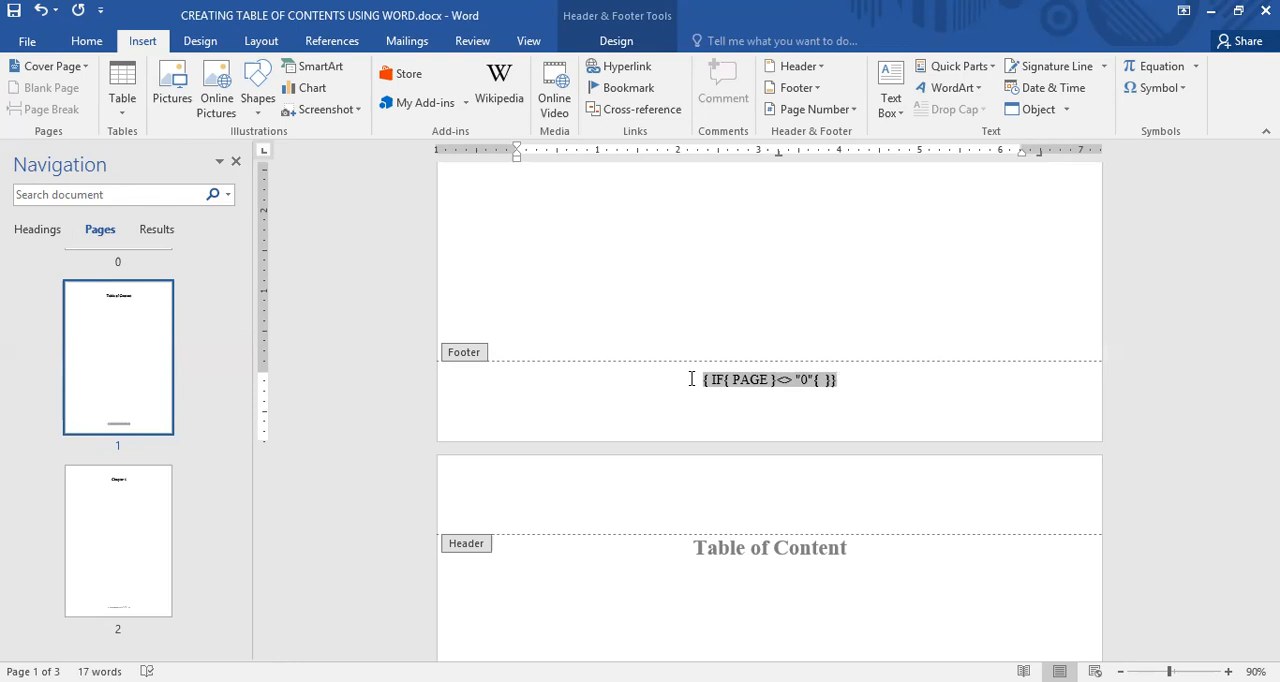
type("PAGE")
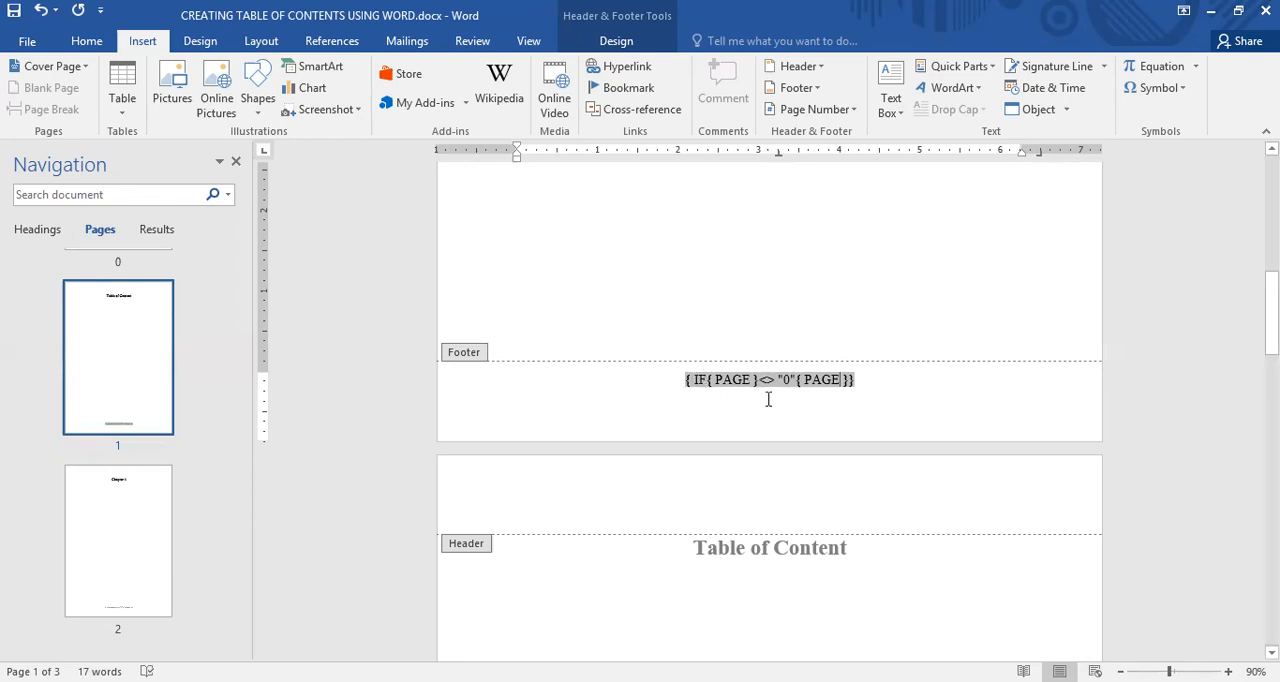
Switch the title page footer from its field code back to the result and return to the body text
left_click(701, 380)
right_click(699, 377)
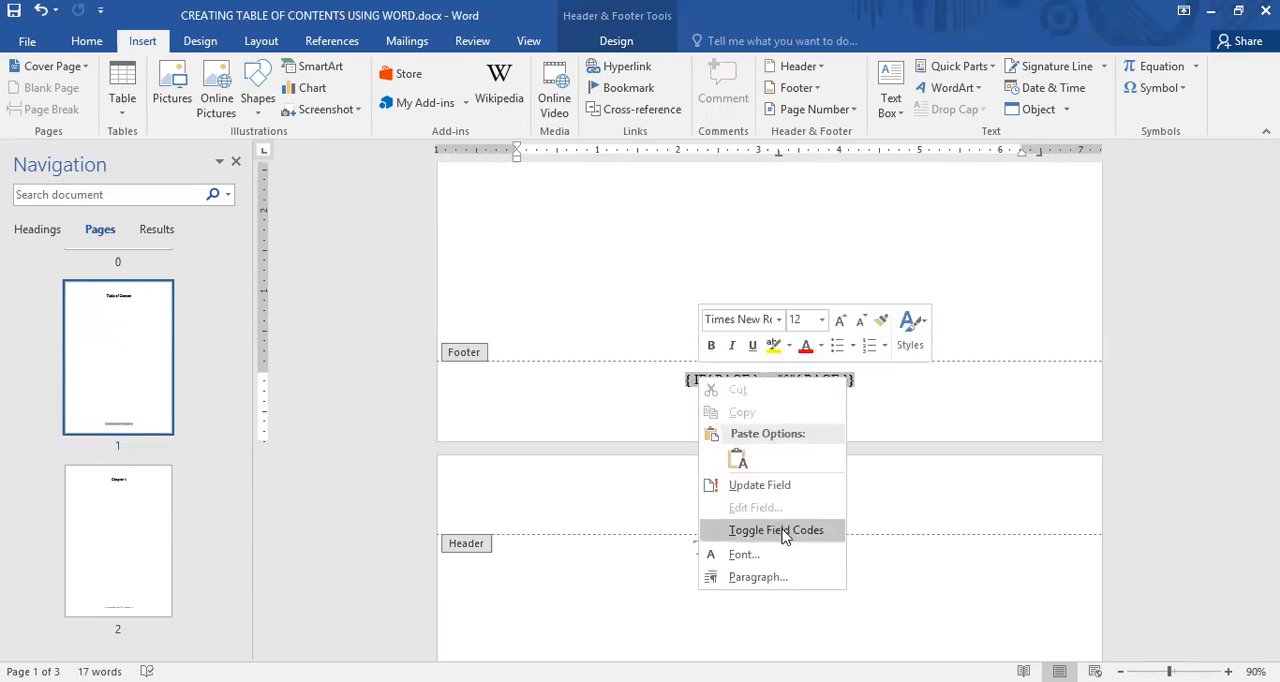
left_click(783, 533)
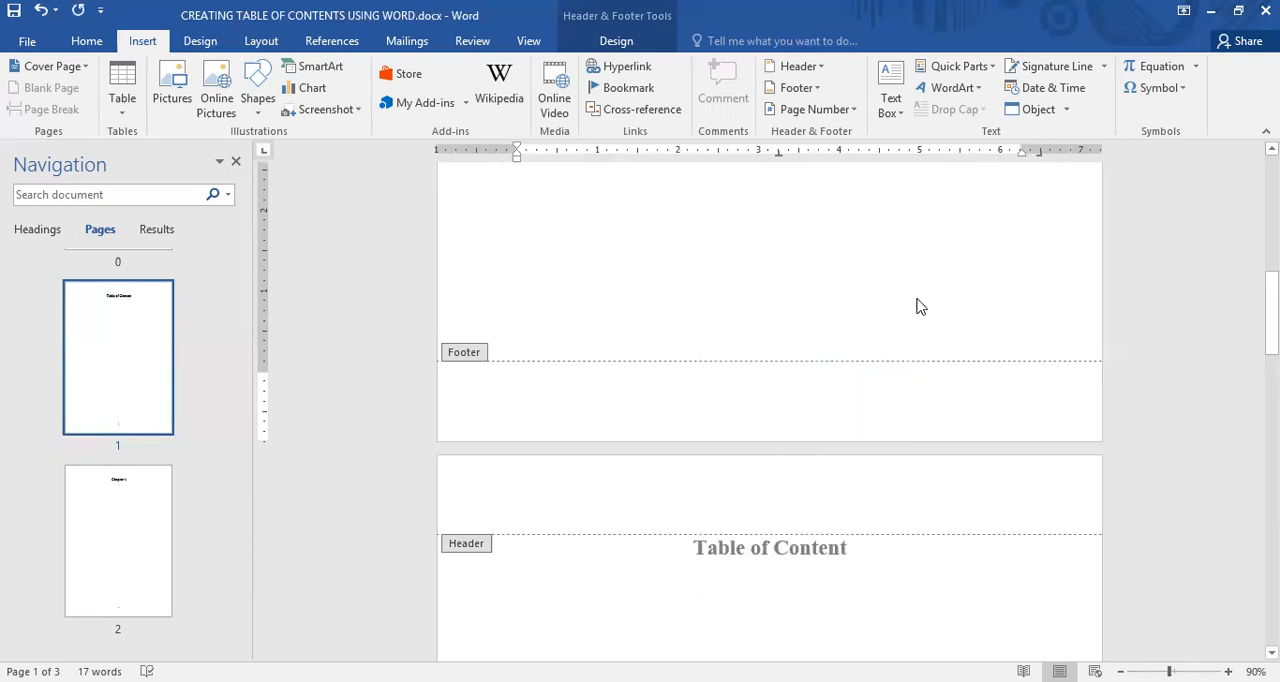
double_click(850, 232)
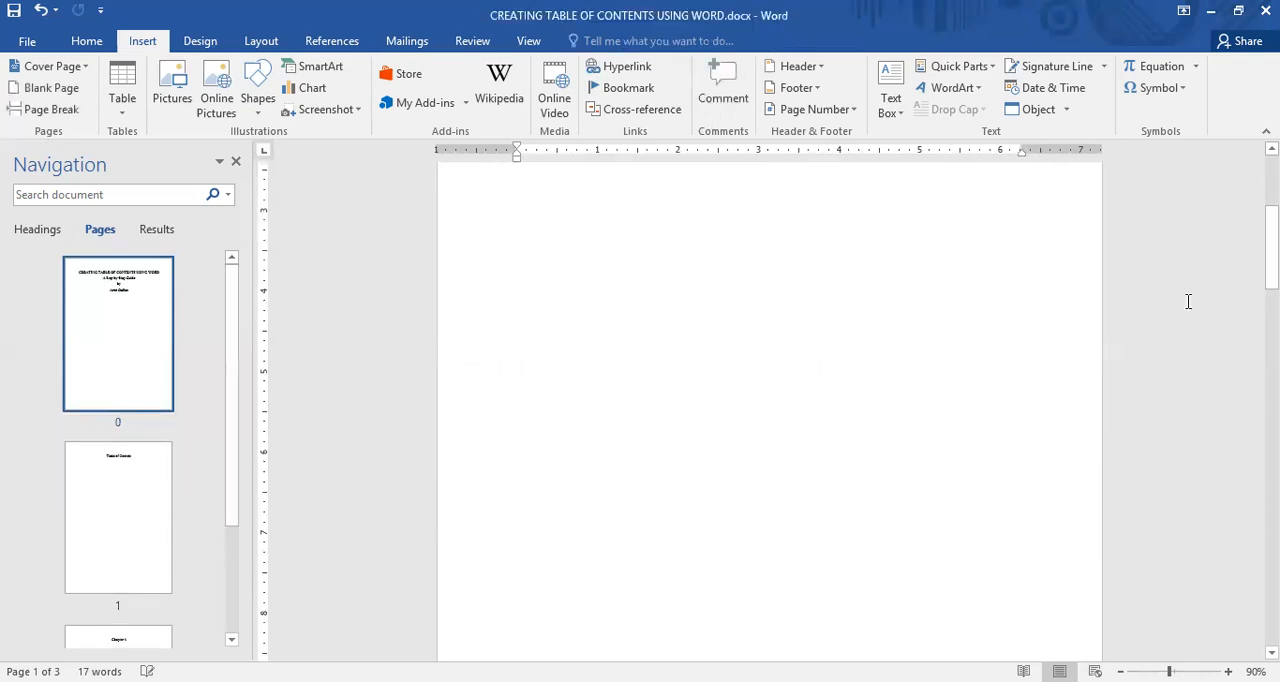
Change the comparison value in the Table of Content page's footer field to "1", hide the code and return to the body text
scroll(770, 400, "down", 5)
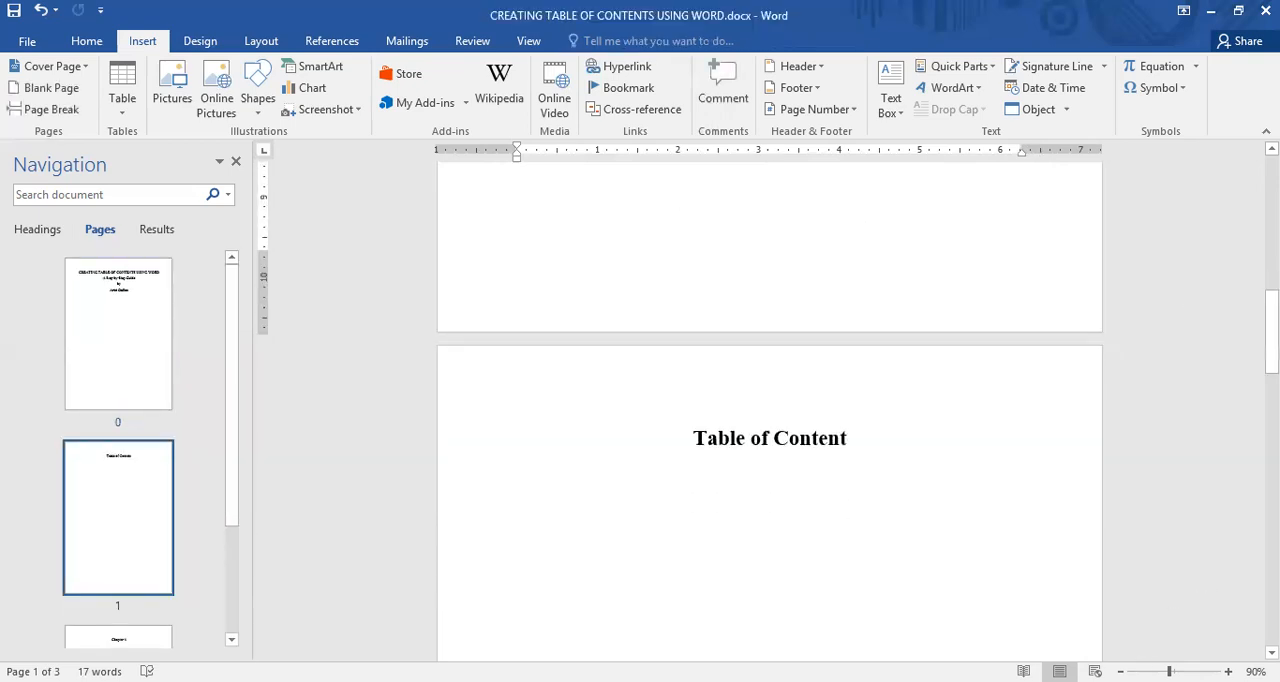
left_click_drag(1271, 330, 1271, 475)
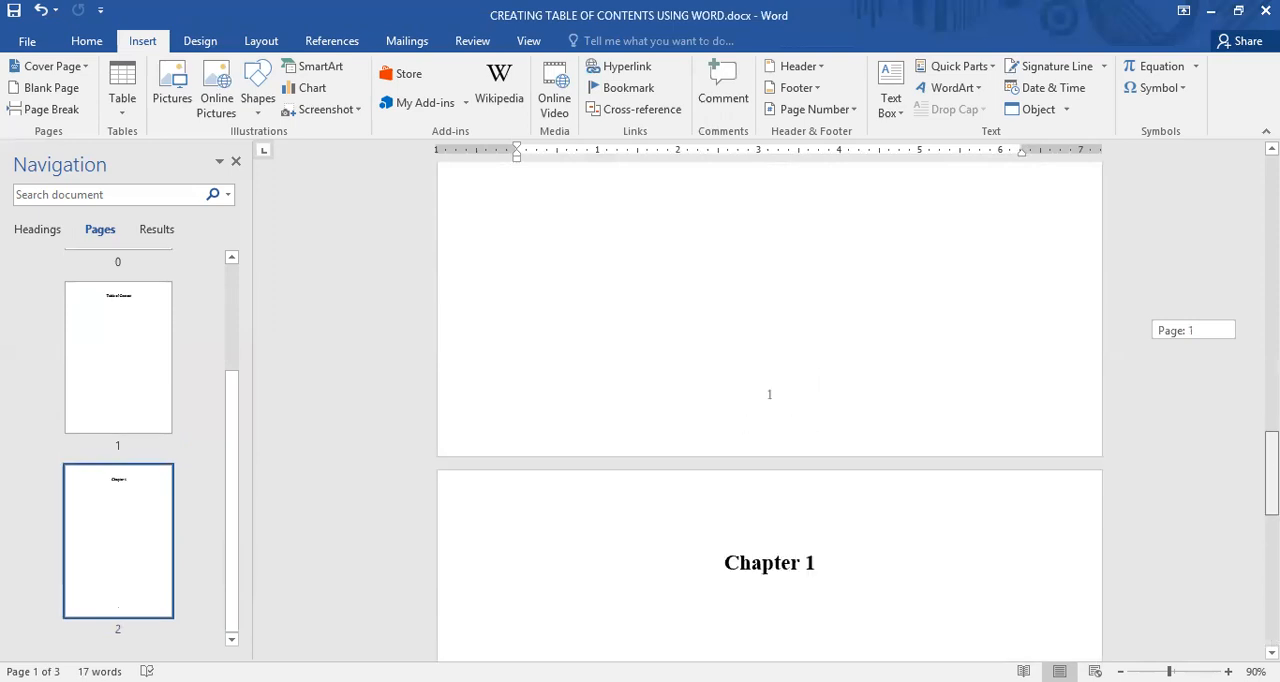
scroll(777, 308, "down", 2)
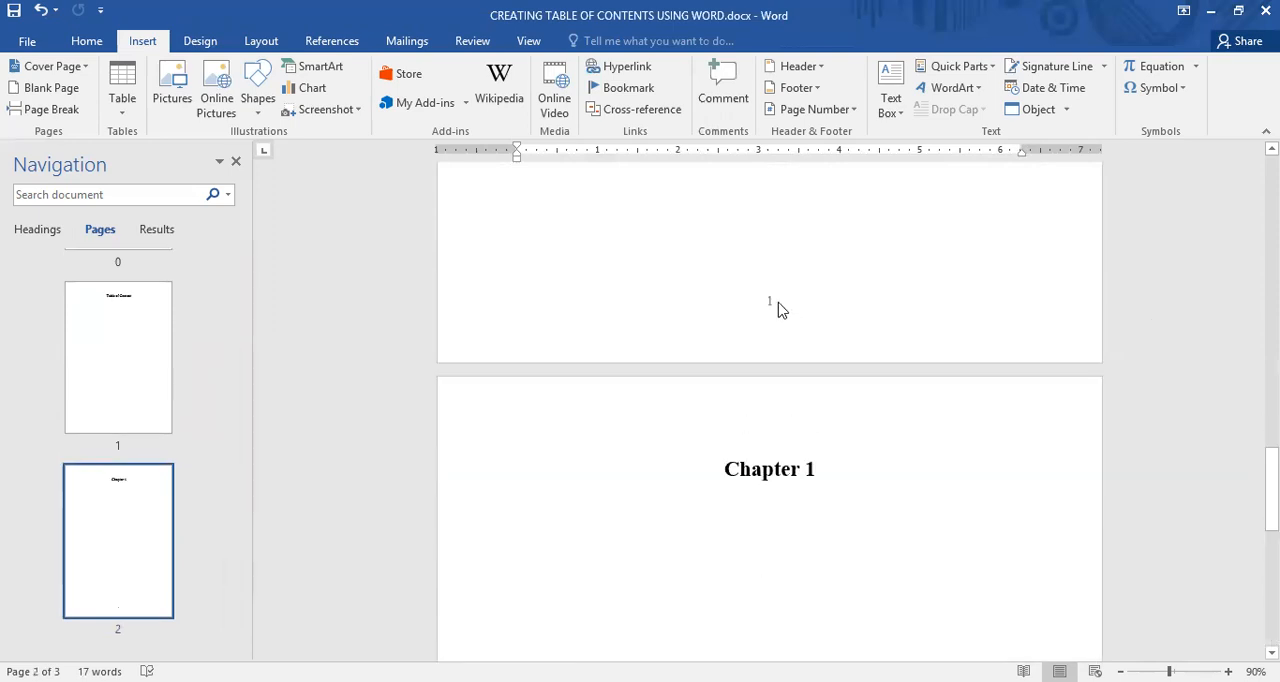
double_click(773, 301)
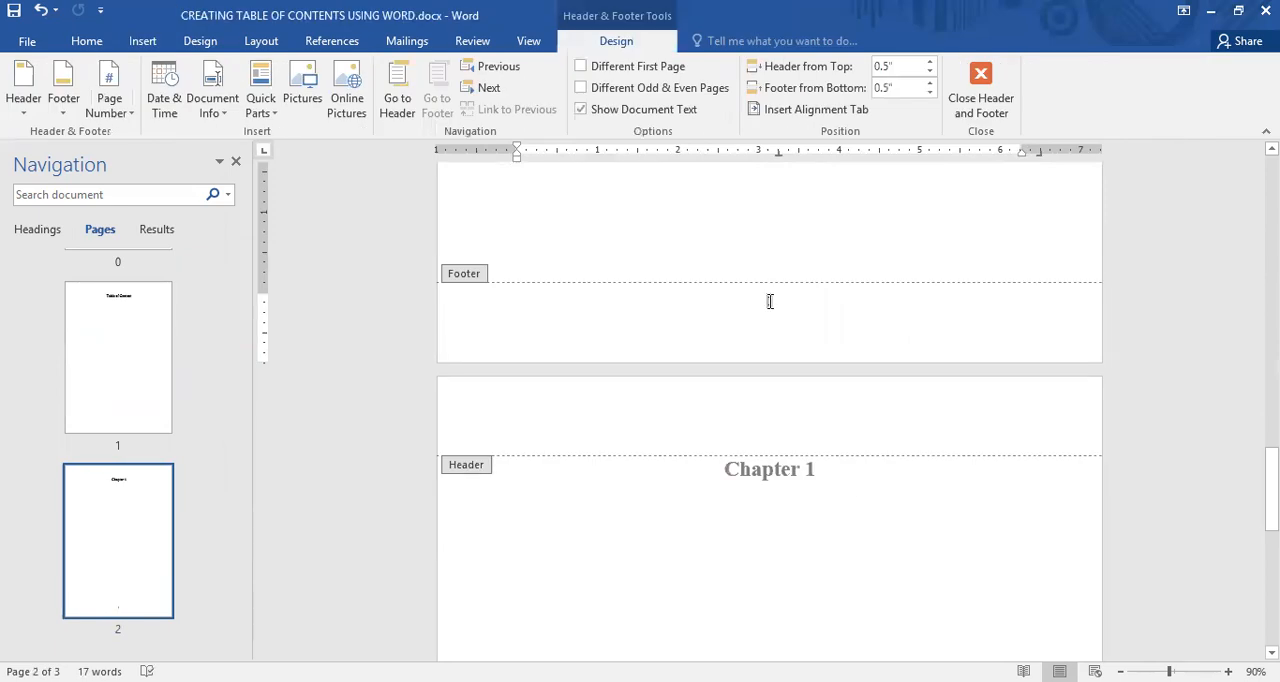
key("shift+F10")
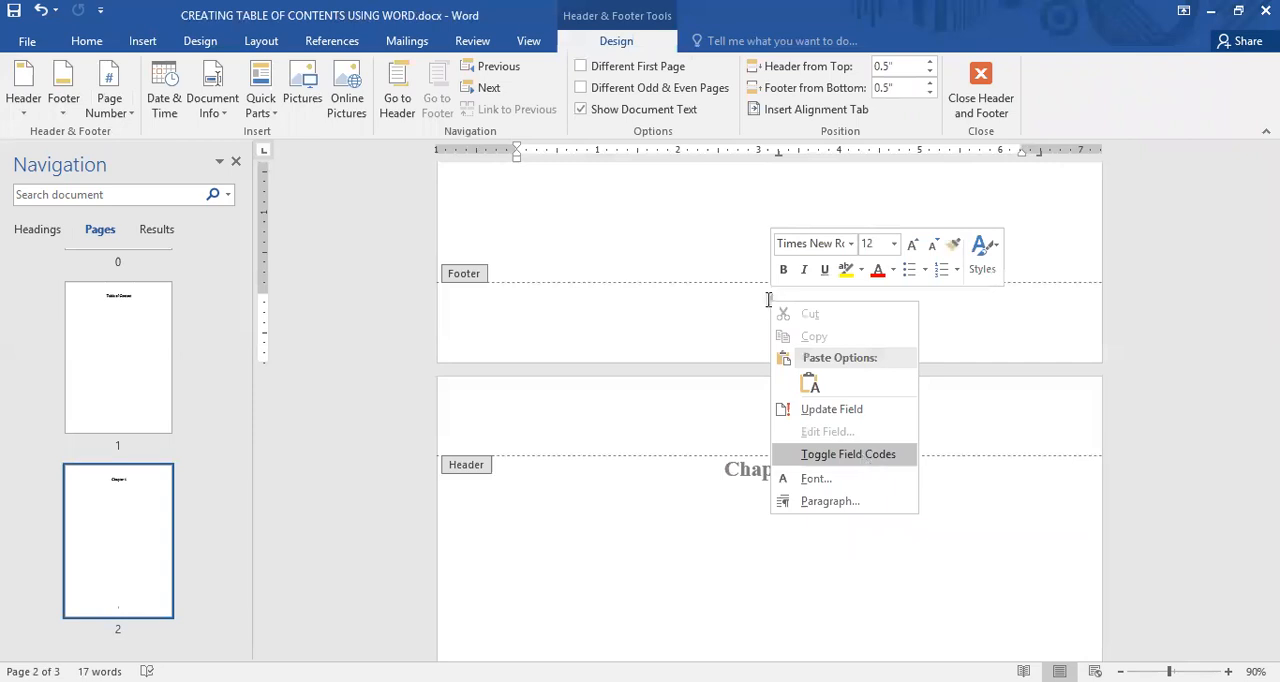
key("Return")
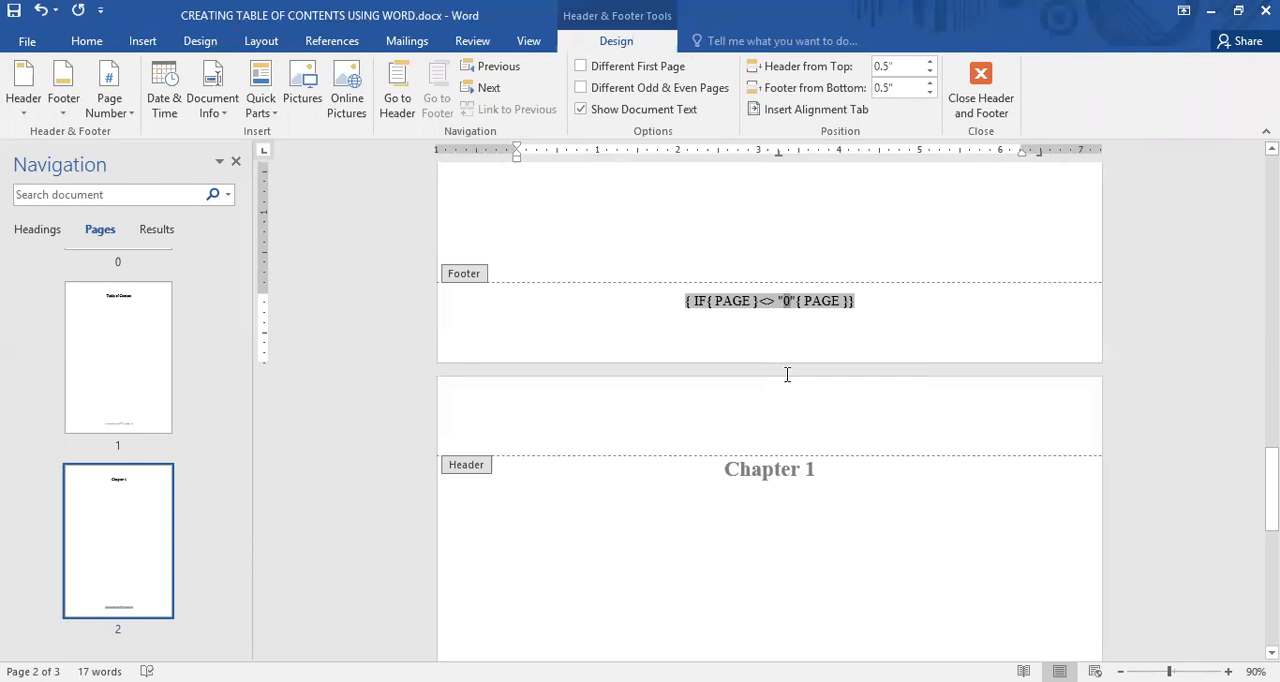
type("1")
right_click(700, 300)
left_click(765, 454)
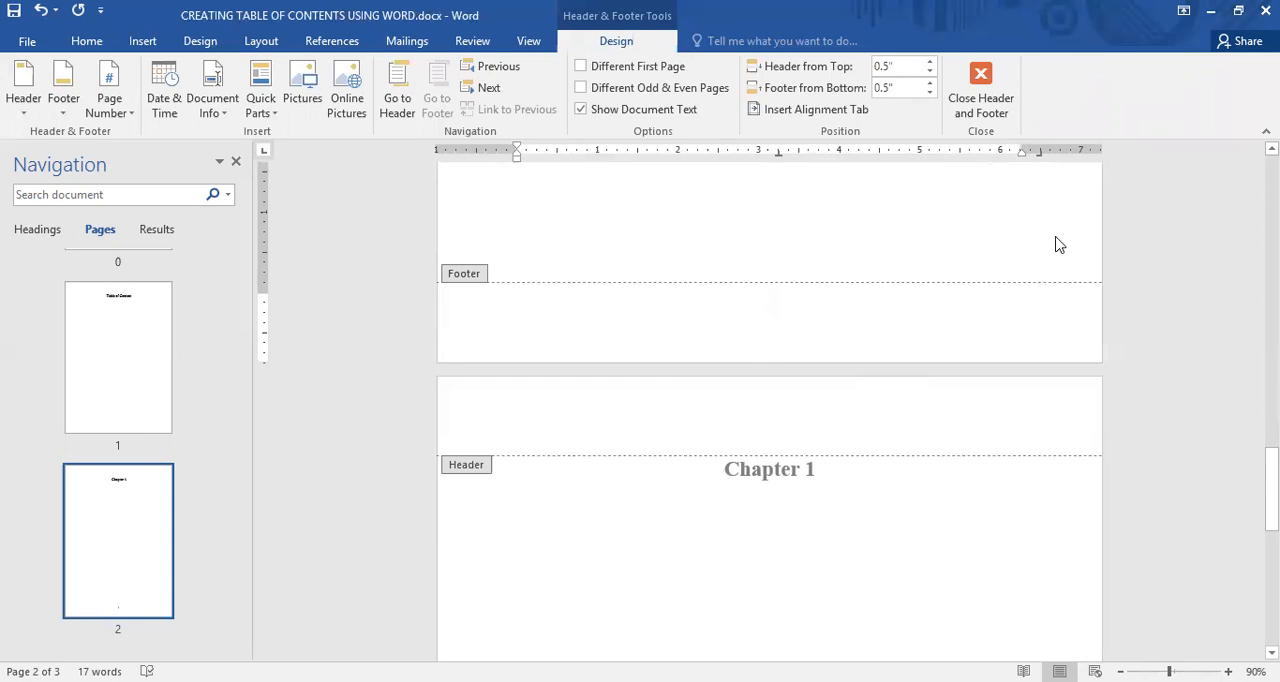
key("Escape")
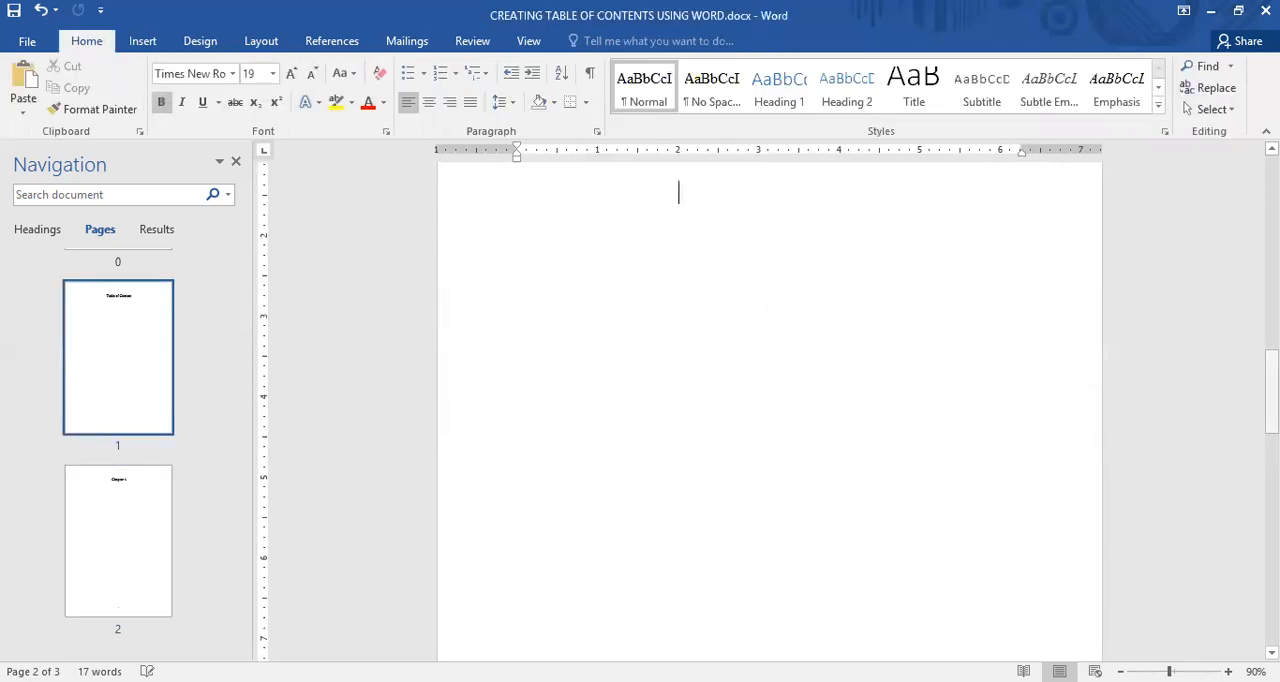
Show the field code in the Chapter 1 page's footer and set its comparison value to "0"
scroll(769, 400, "up", 5)
left_click_drag(1271, 325, 1271, 598)
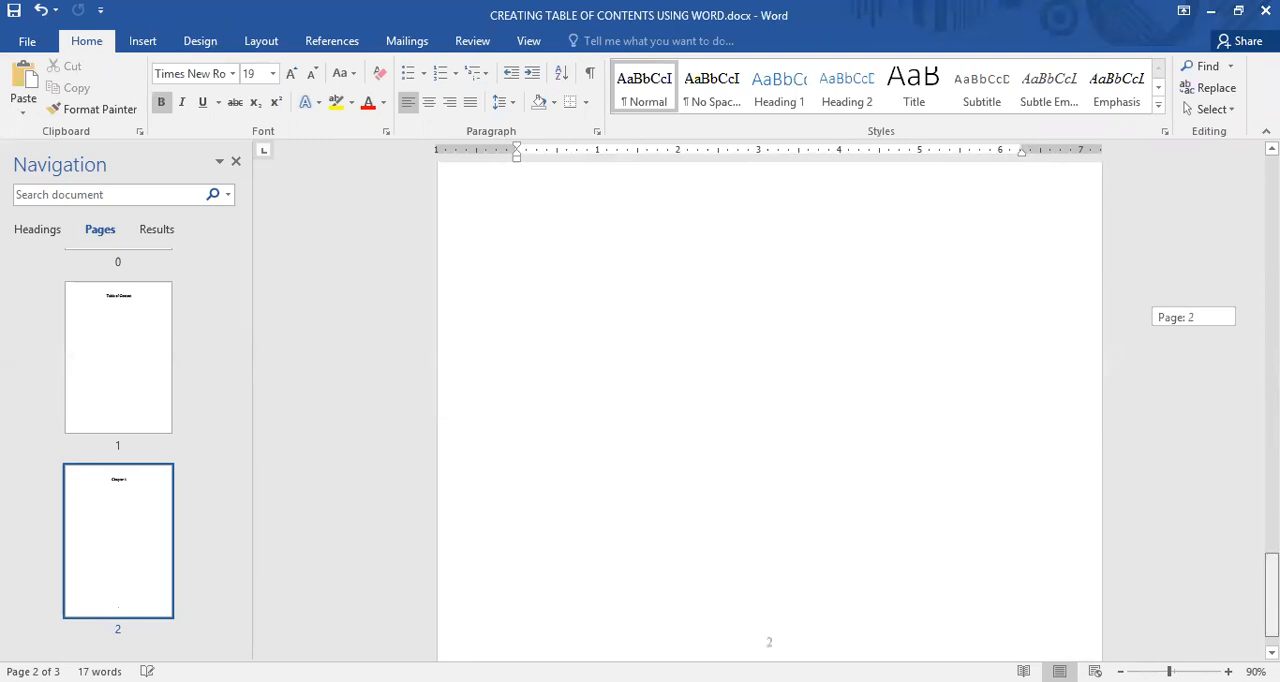
scroll(777, 596, "down", 1)
double_click(772, 586)
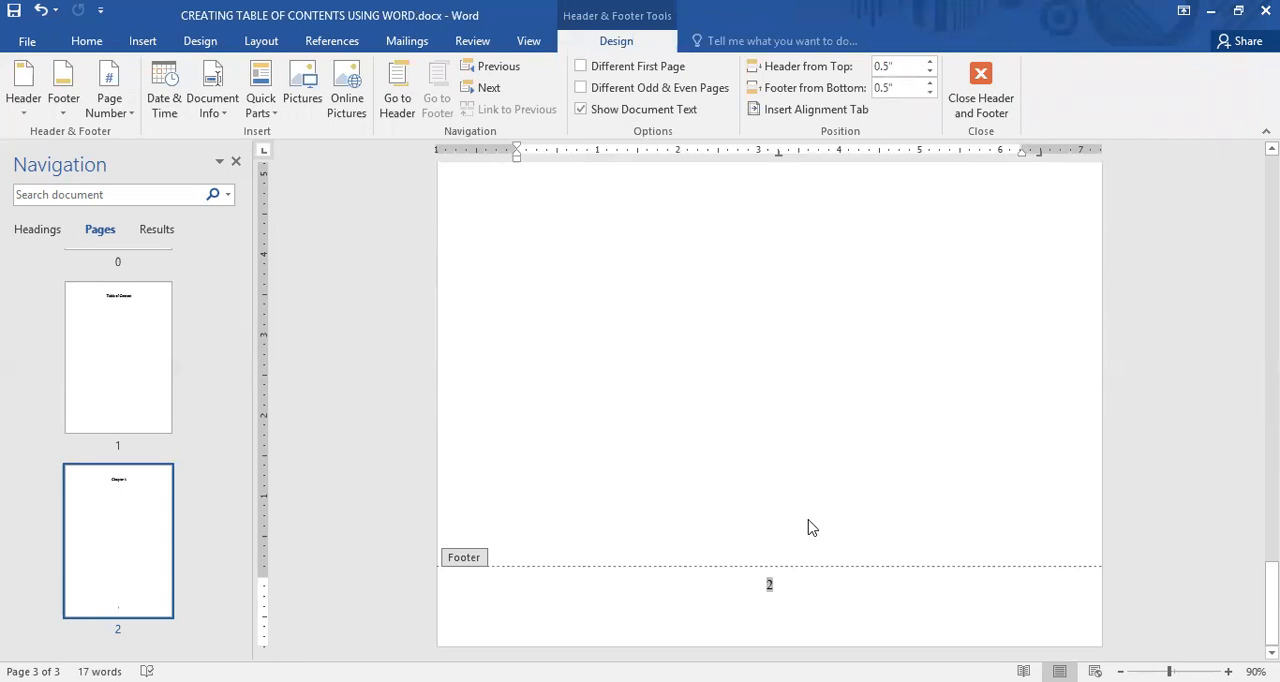
key("ctrl+z")
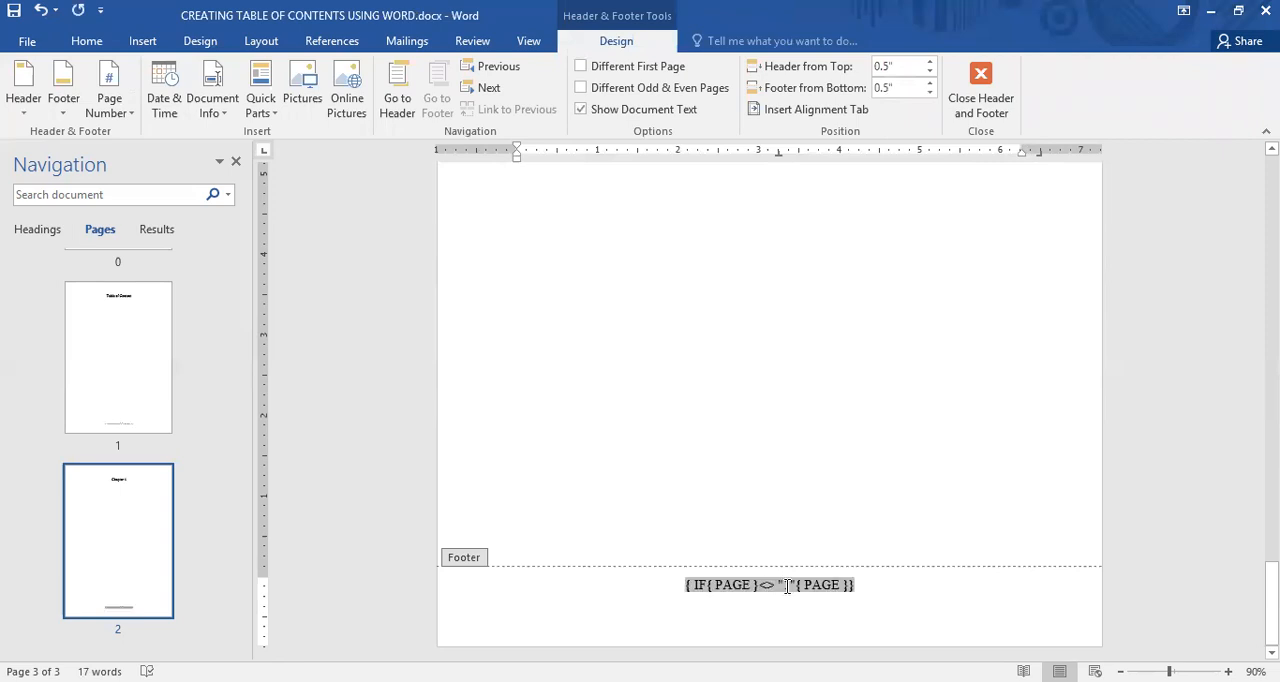
double_click(787, 586)
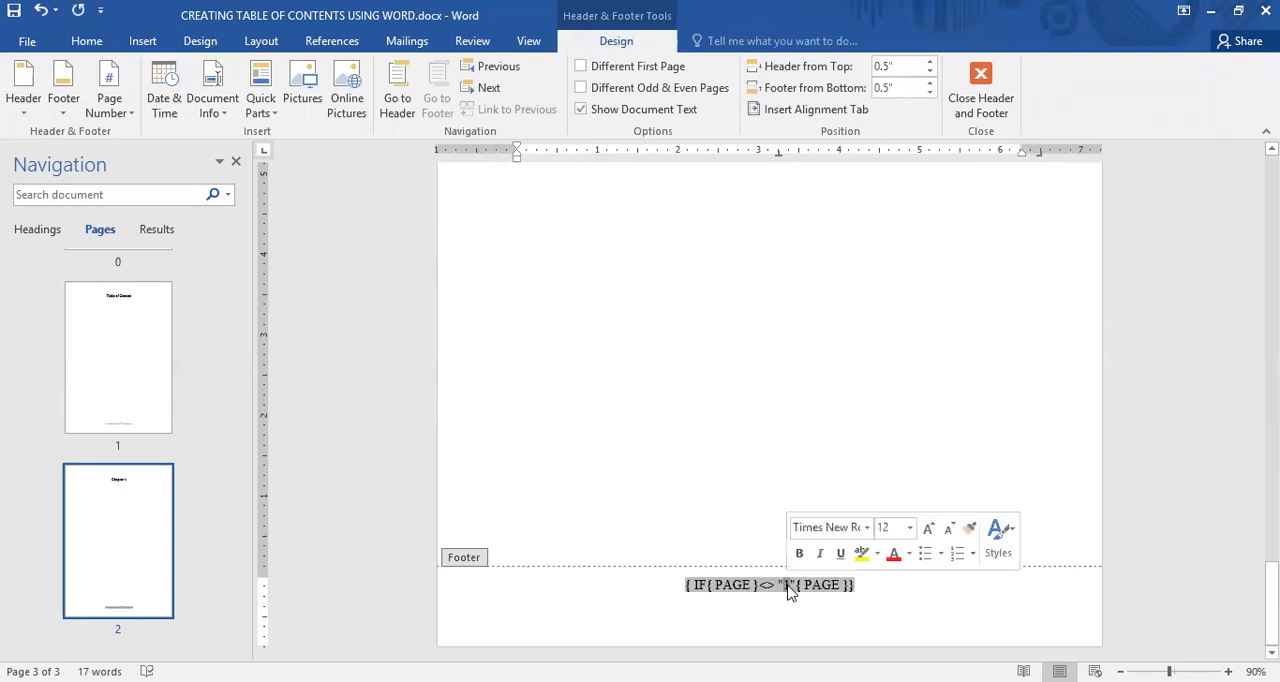
type("0")
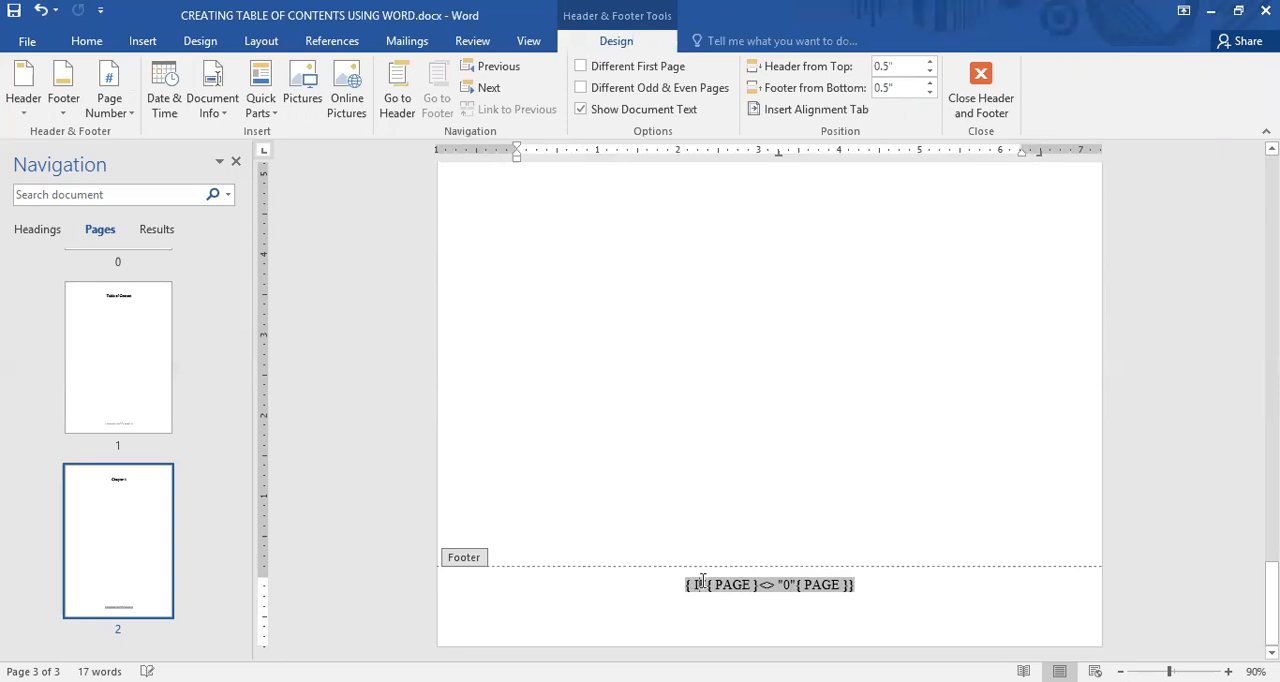
Switch the Chapter 1 page's footer field from its code back to the result and return to the body text
right_click(700, 585)
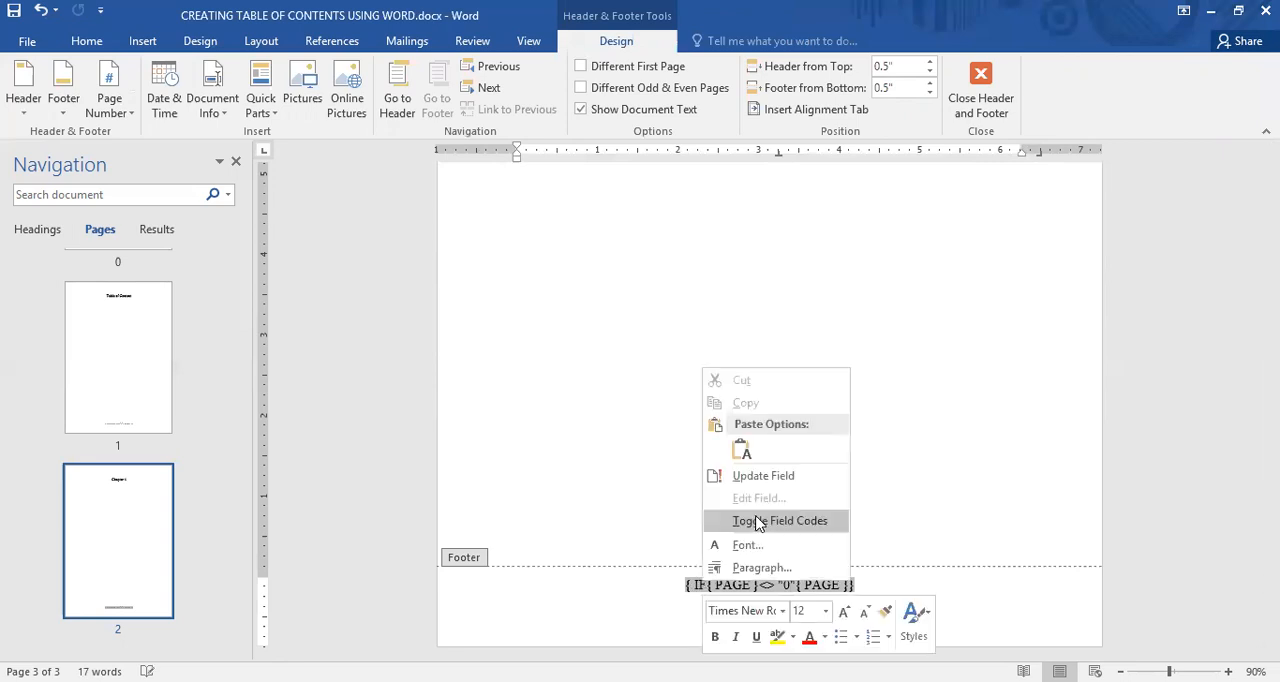
left_click(748, 520)
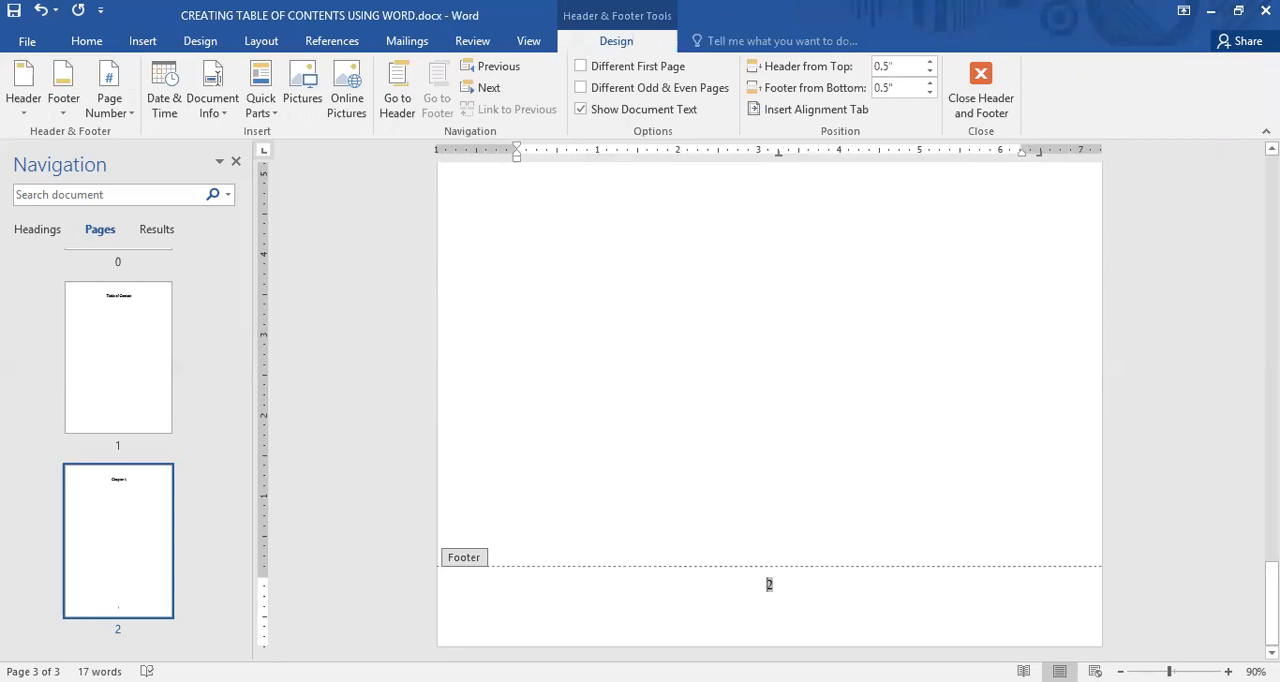
left_click_drag(1271, 604, 1240, 277)
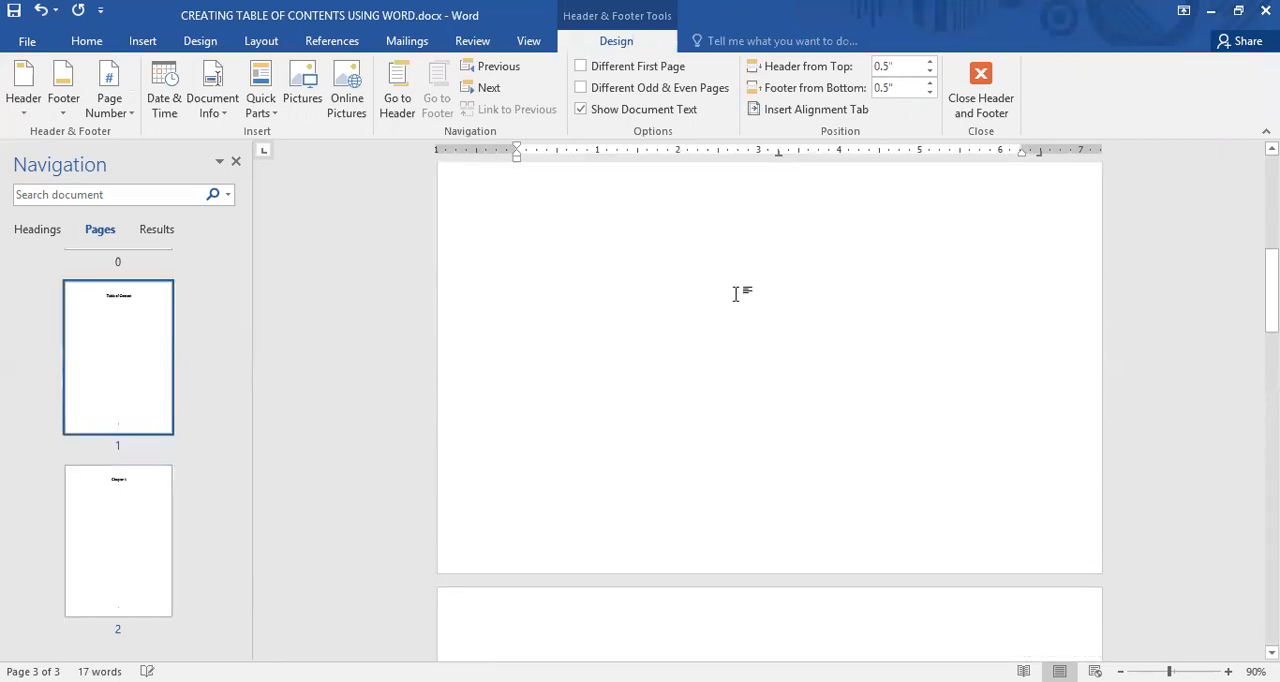
double_click(928, 311)
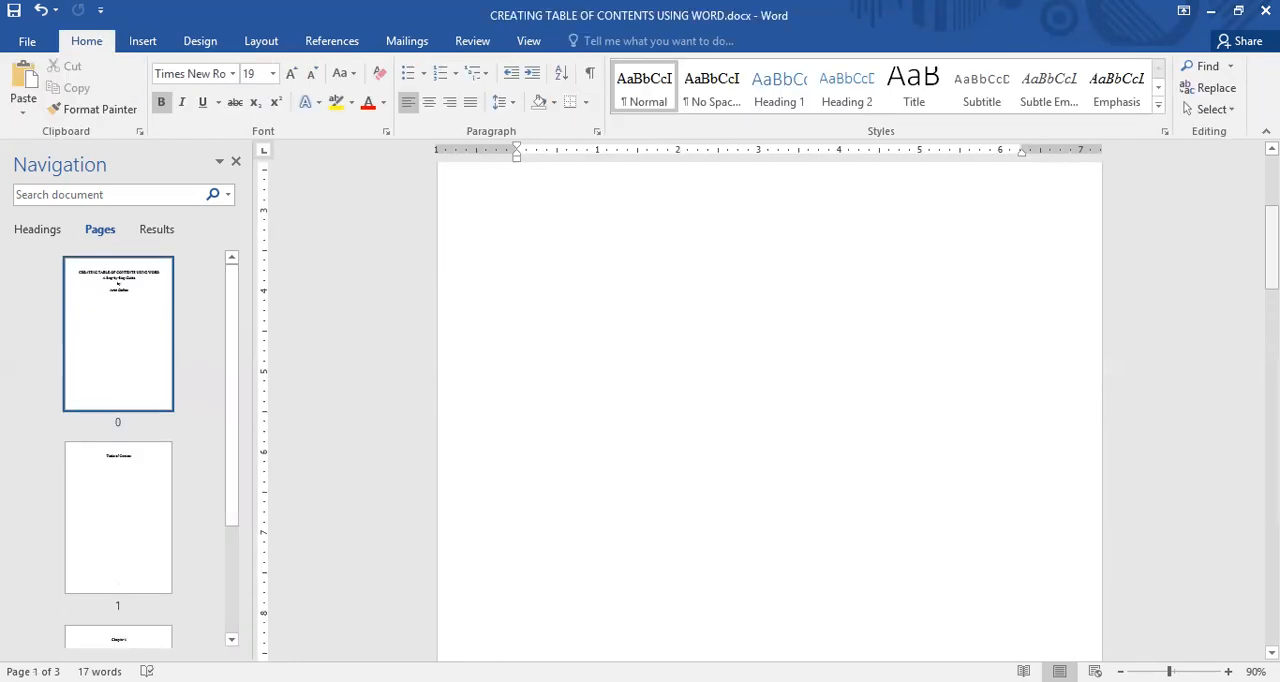
Check the footer page numbering from the title page through the Table of Content page to Chapter 1
left_click_drag(1271, 245, 1271, 291)
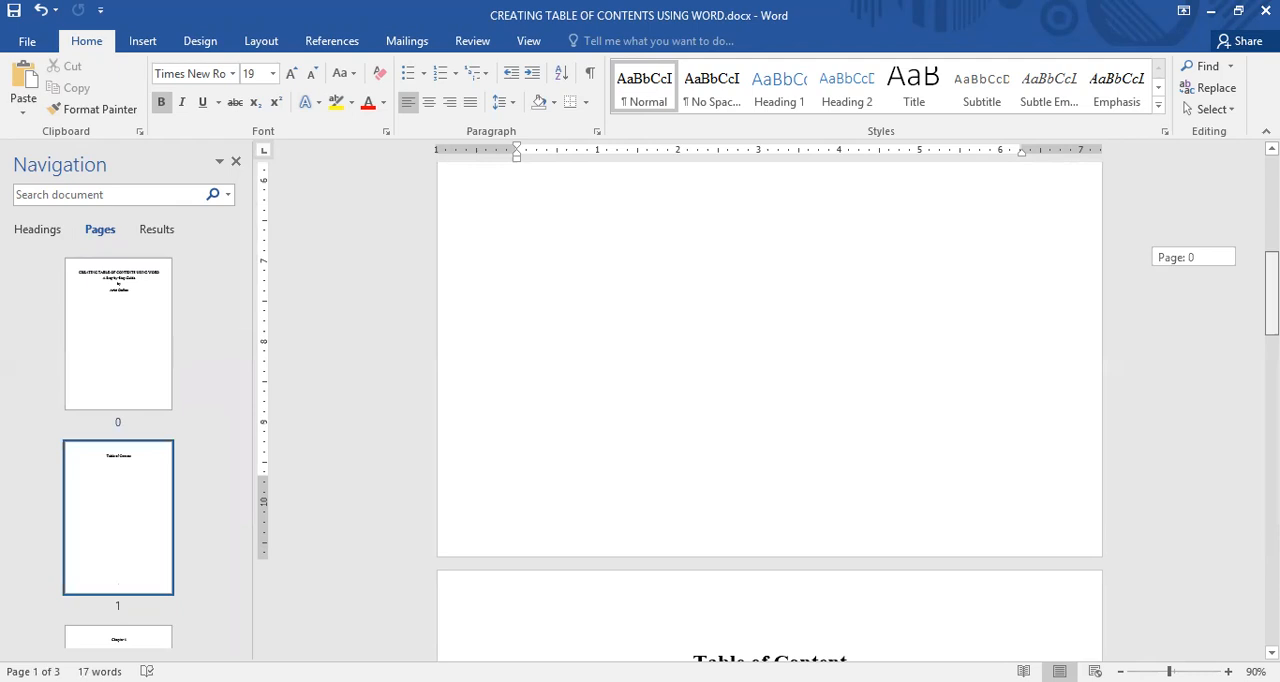
left_click_drag(1271, 291, 1271, 476)
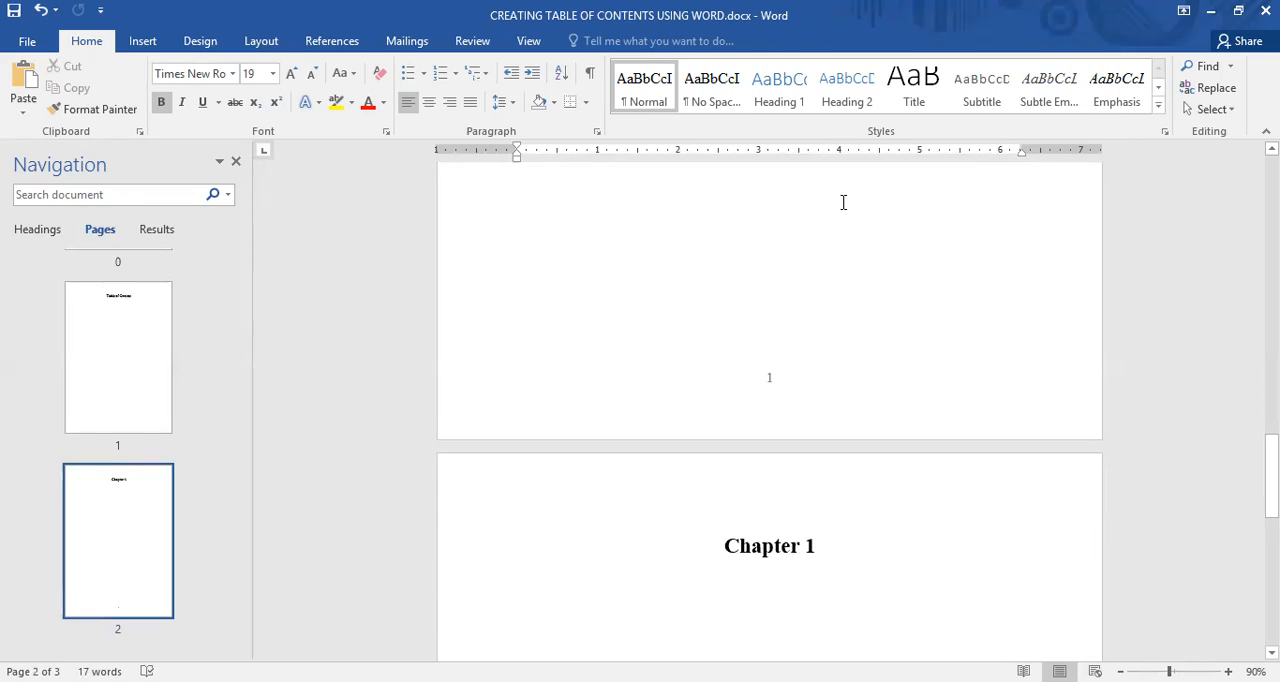
key("alt+r")
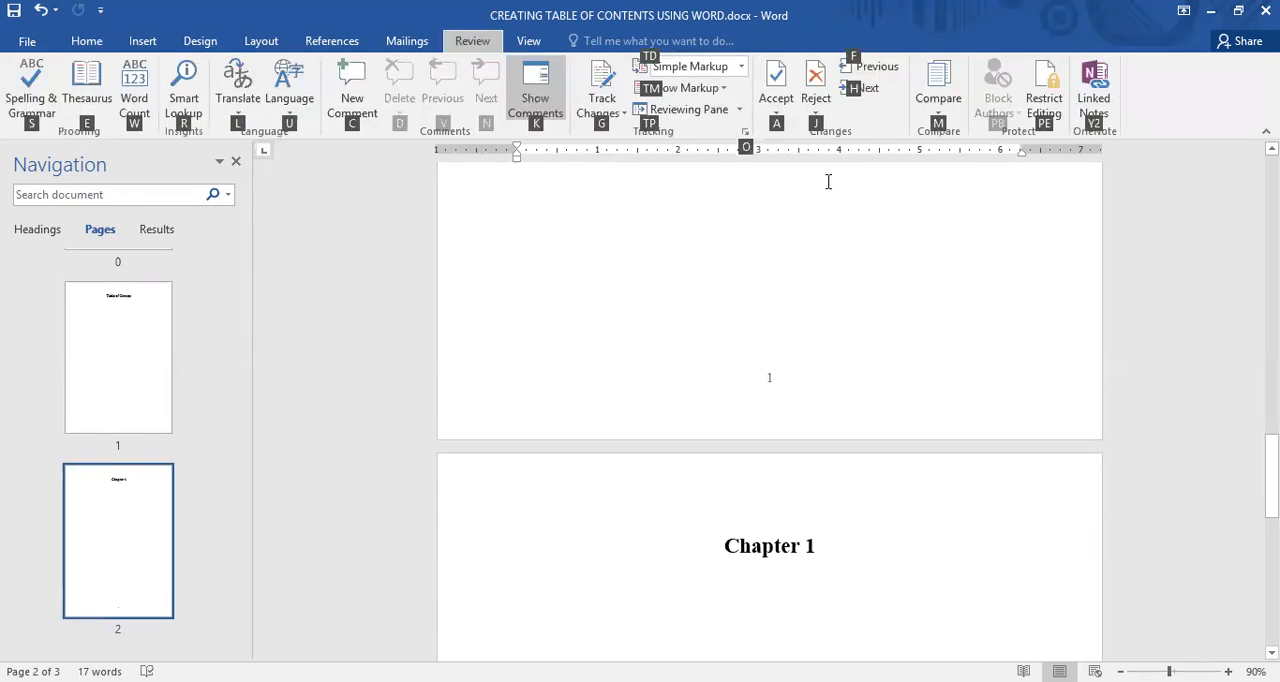